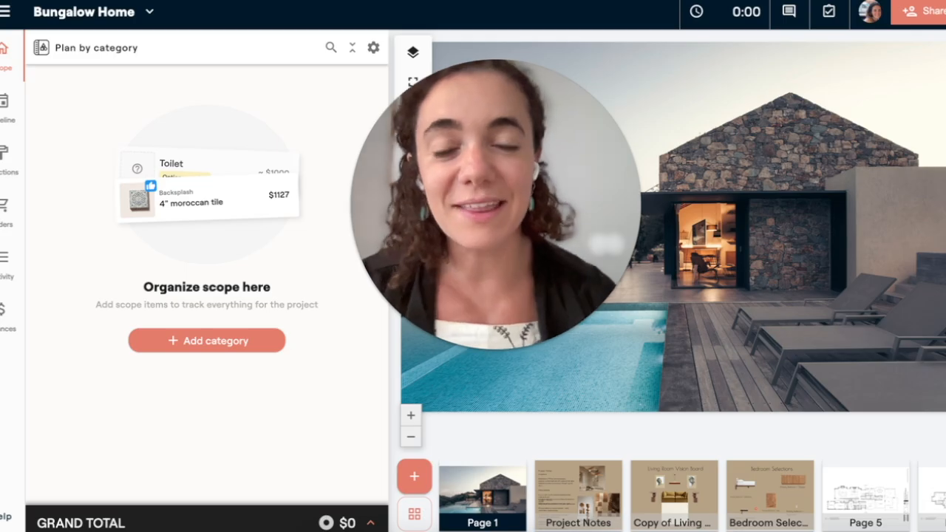
# Open the company's list of standard kits for rooms and item categories.
pyautogui.click(6, 11)
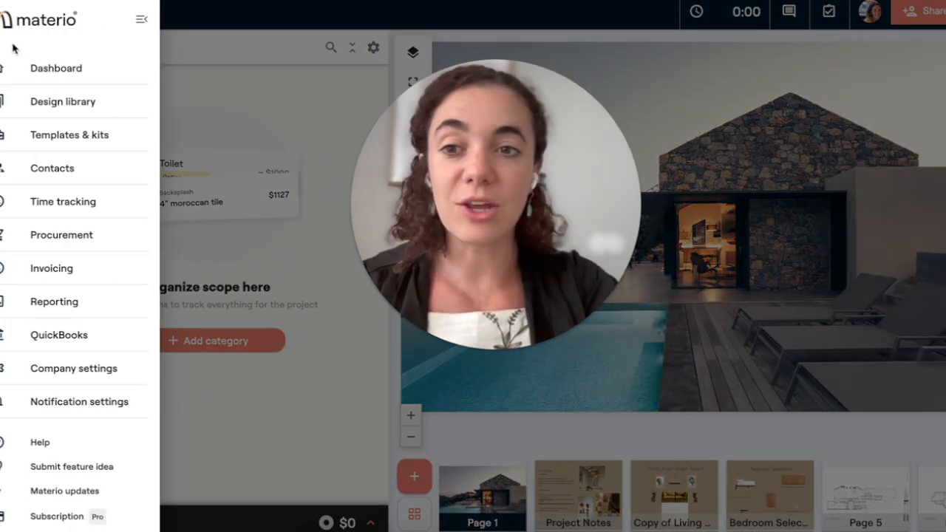
pyautogui.click(33, 133)
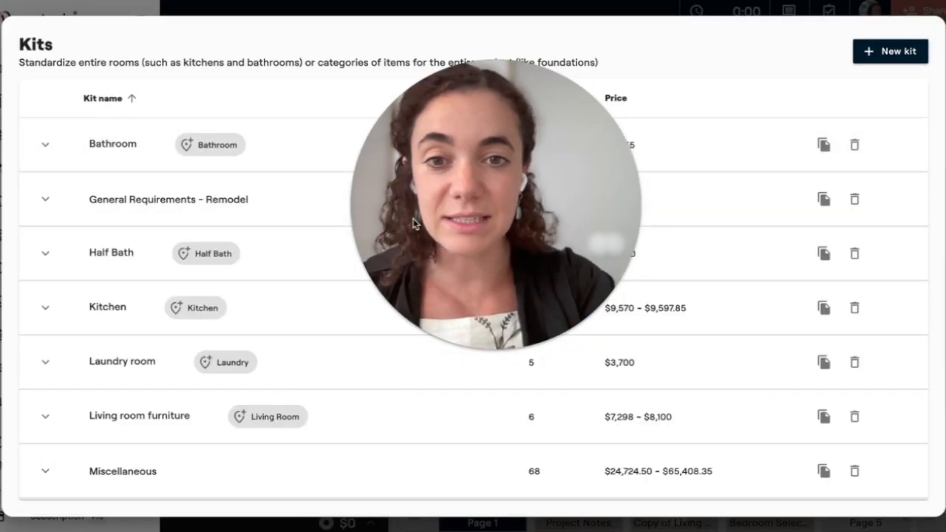
pyautogui.moveTo(537, 253); pyautogui.dragTo(700, 229)
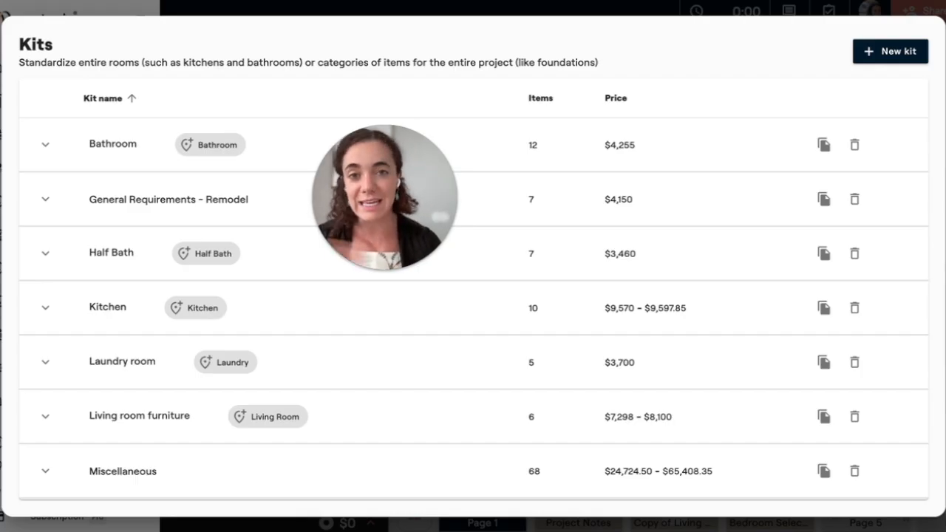
pyautogui.scroll(-3, 473, 295)
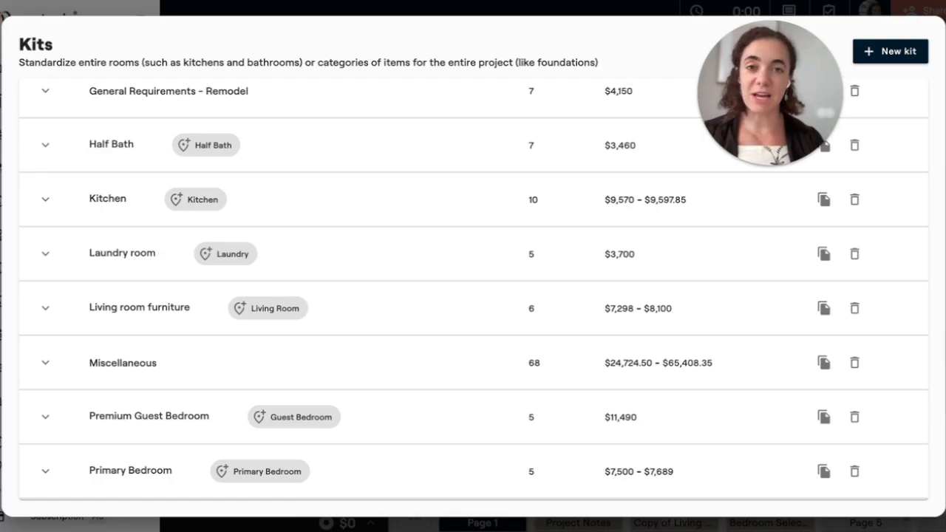
# Expand the Kitchen kit and review its items' categories, selection types and estimated prices.
pyautogui.click(45, 203)
pyautogui.scroll(-1, 232, 268)
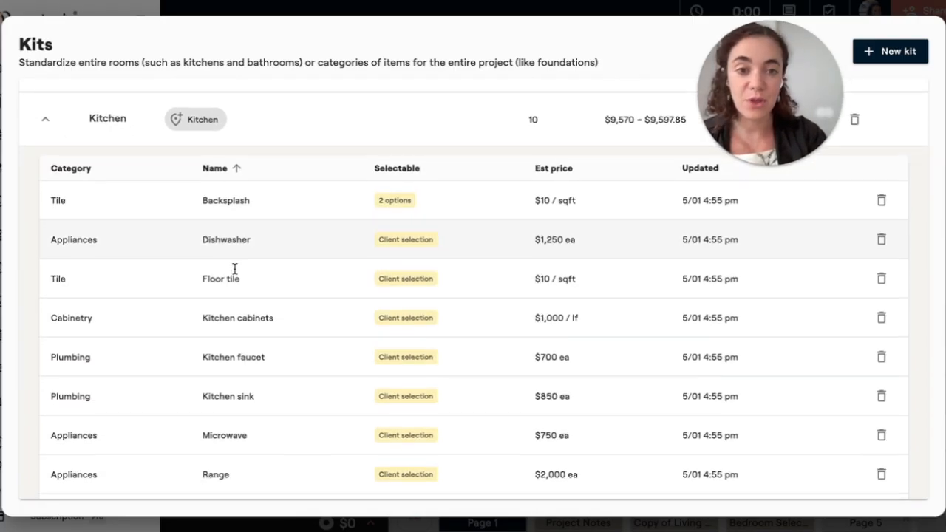
pyautogui.moveTo(776, 110); pyautogui.dragTo(808, 116)
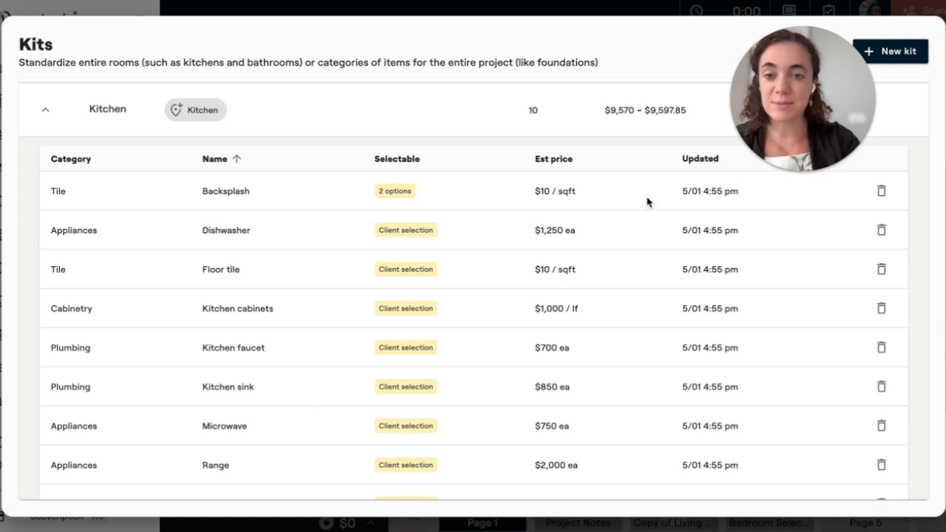
pyautogui.scroll(-2, 313, 407)
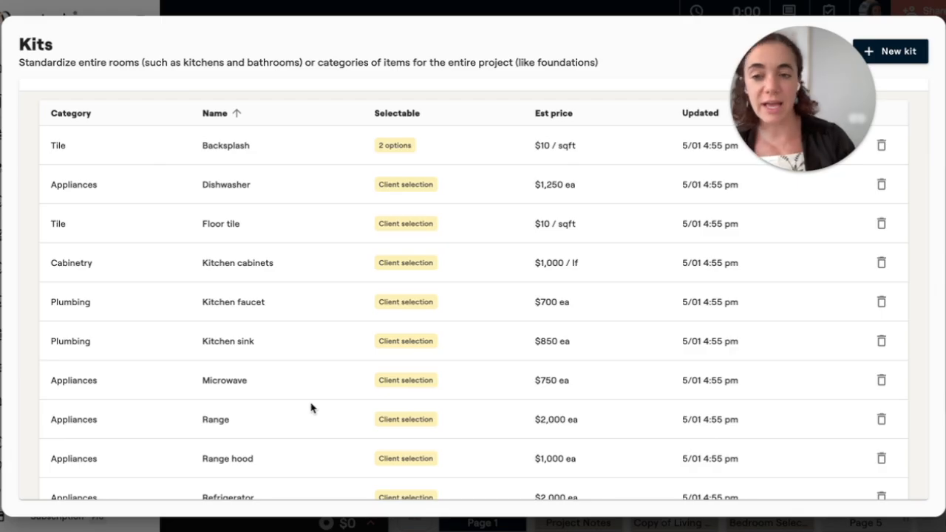
pyautogui.scroll(-1, 310, 407)
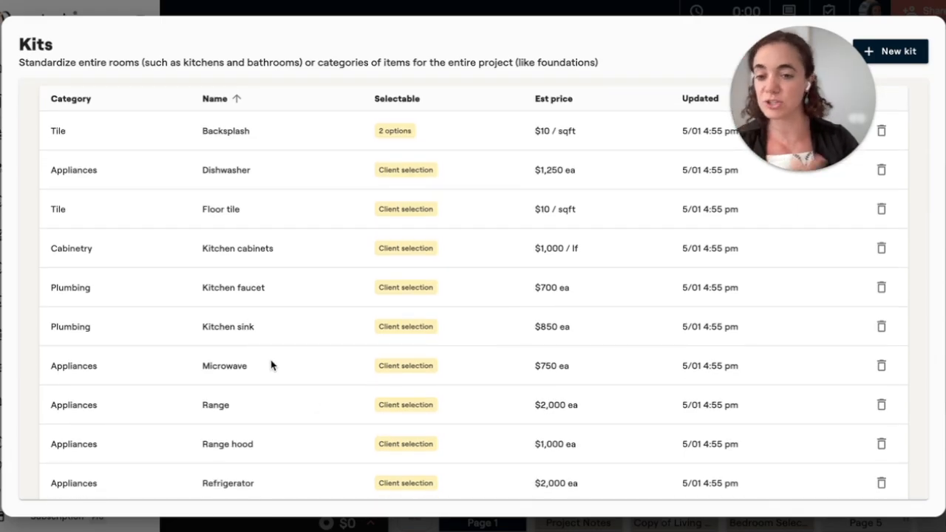
pyautogui.scroll(-1, 288, 370)
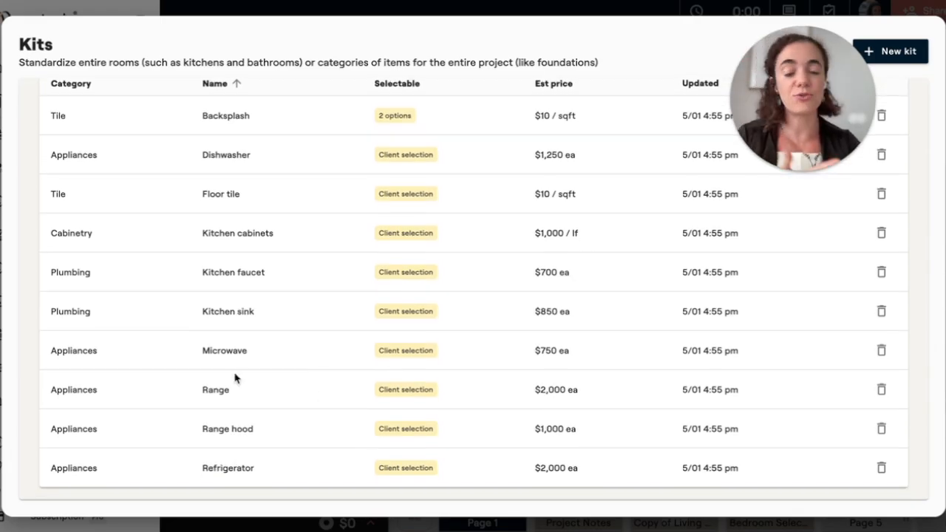
pyautogui.scroll(3, 235, 377)
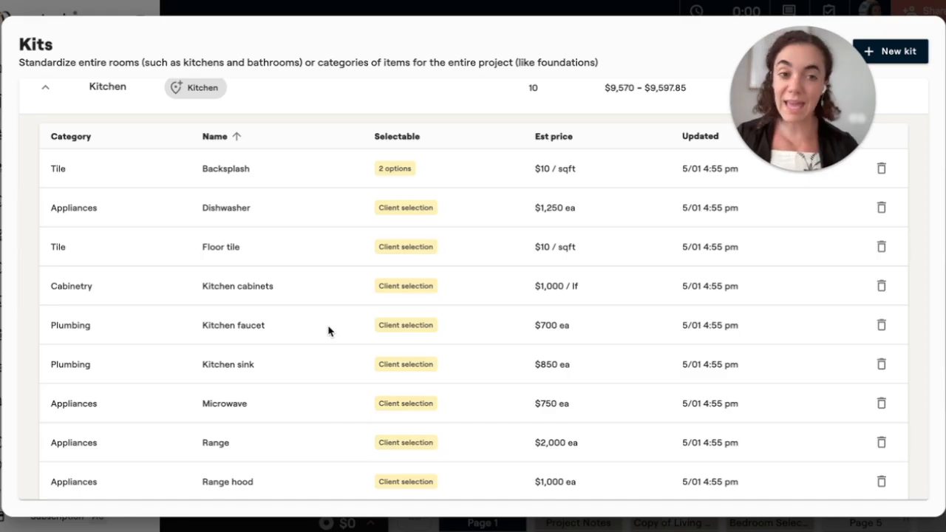
pyautogui.scroll(1, 359, 108)
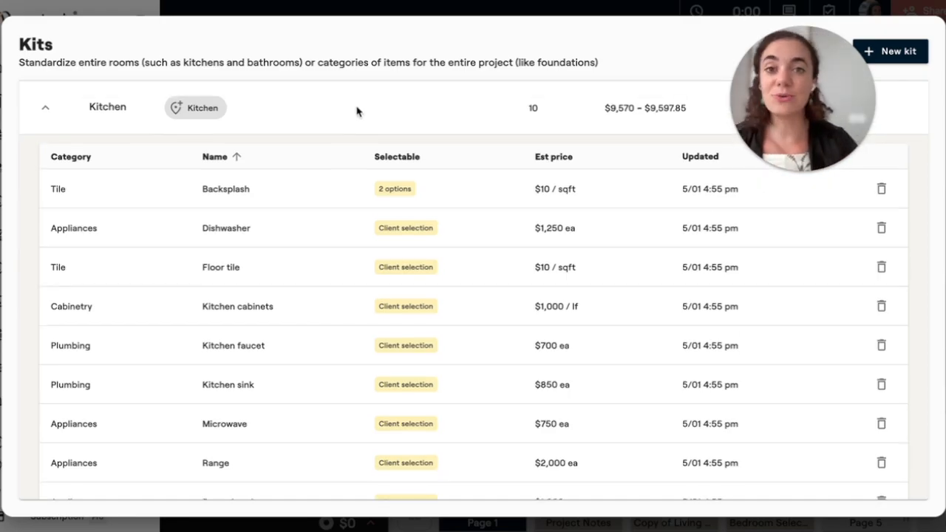
# Set the Install labor unit cost of the Kitchen kit's Backsplash item to $10 per sqft and save the changes.
pyautogui.click(291, 196)
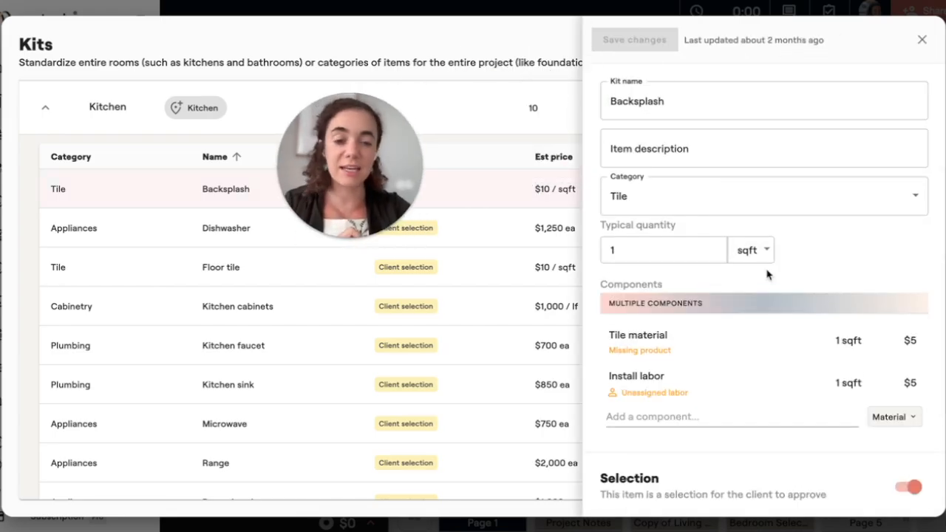
pyautogui.scroll(-1, 763, 270)
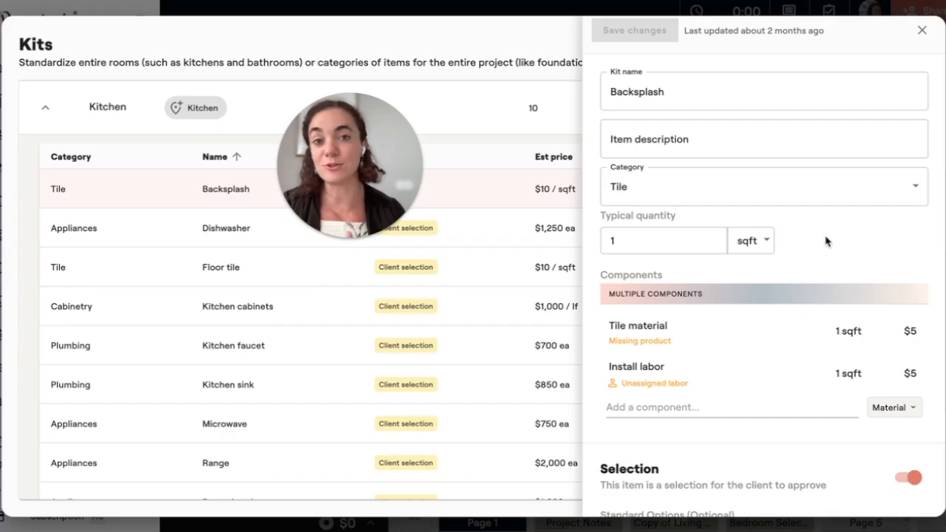
pyautogui.scroll(1, 825, 241)
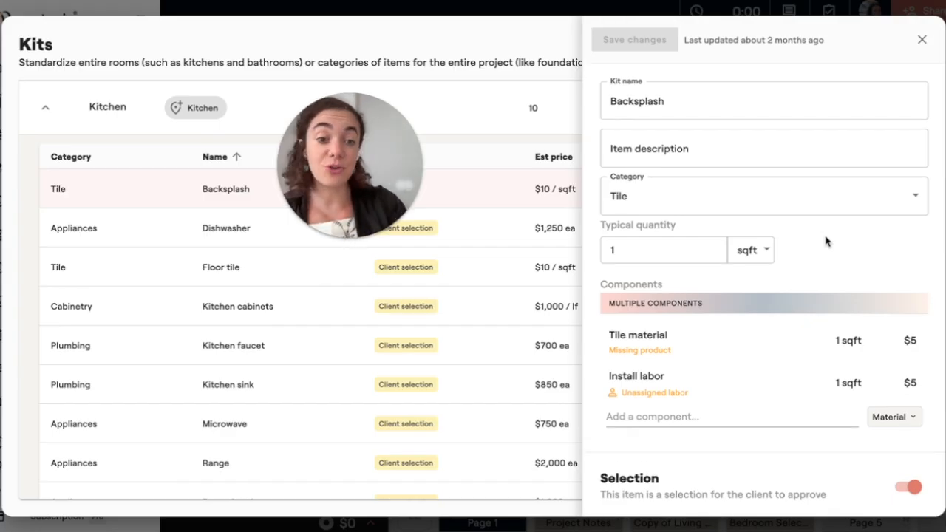
pyautogui.scroll(-1, 825, 241)
pyautogui.click(910, 342)
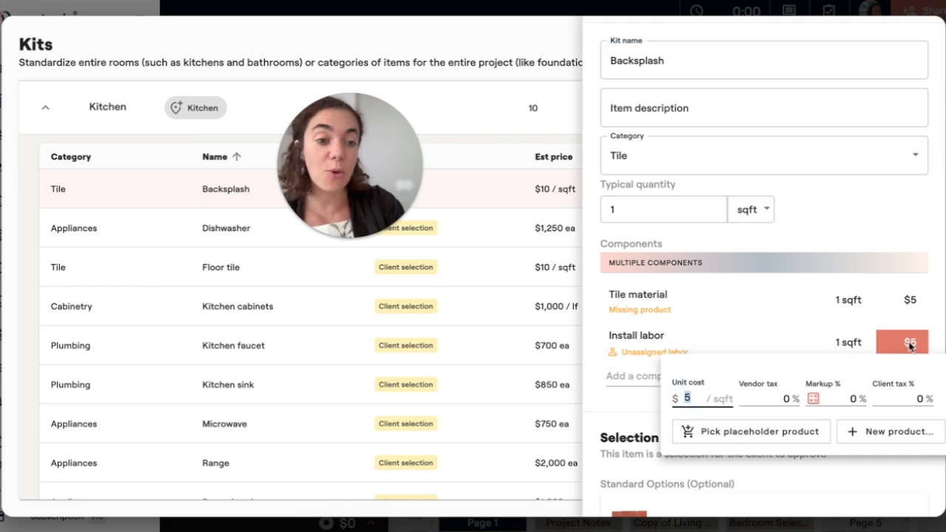
pyautogui.write('10')
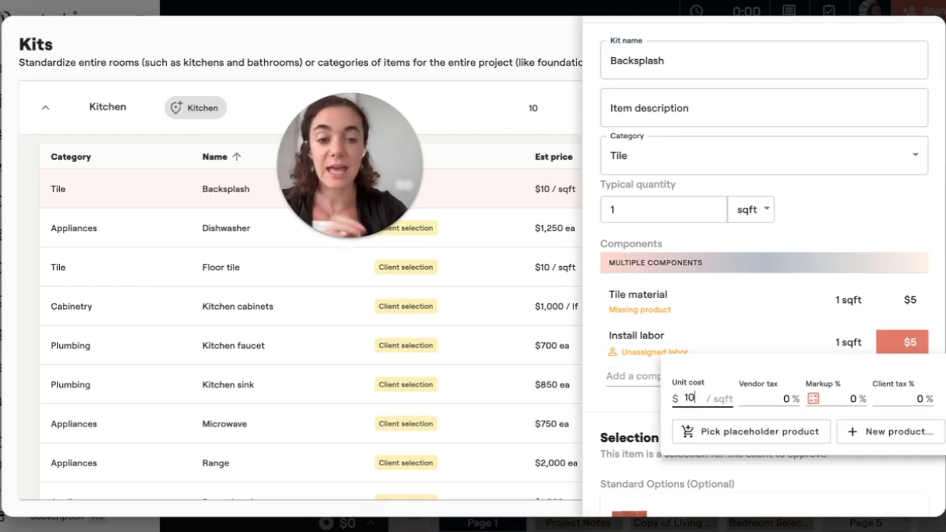
pyautogui.click(858, 228)
pyautogui.scroll(1, 844, 382)
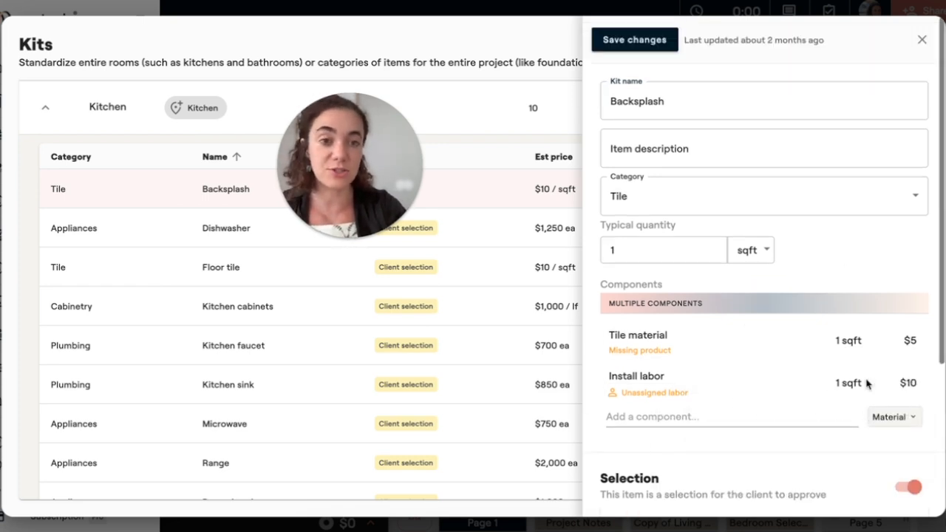
pyautogui.click(655, 46)
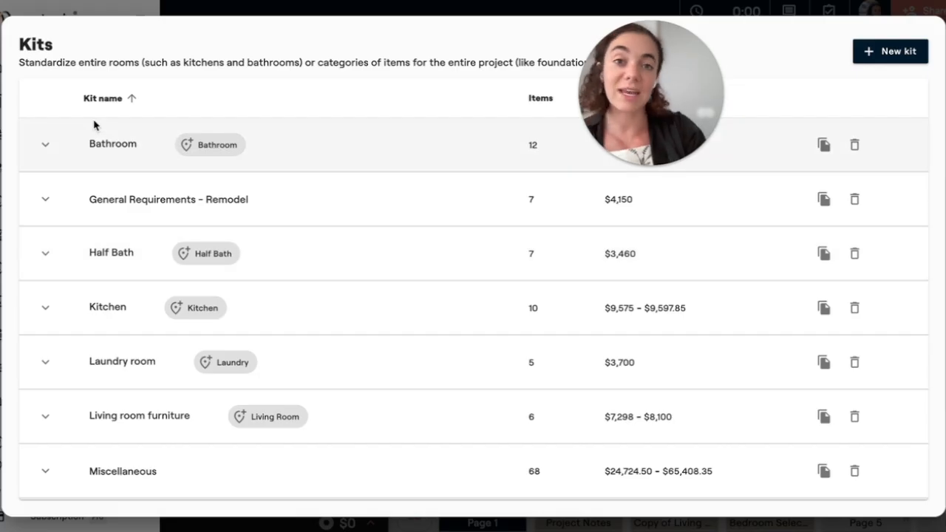
# Expand the General Requirements - Remodel kit and review its items.
pyautogui.click(46, 201)
pyautogui.scroll(-2, 332, 300)
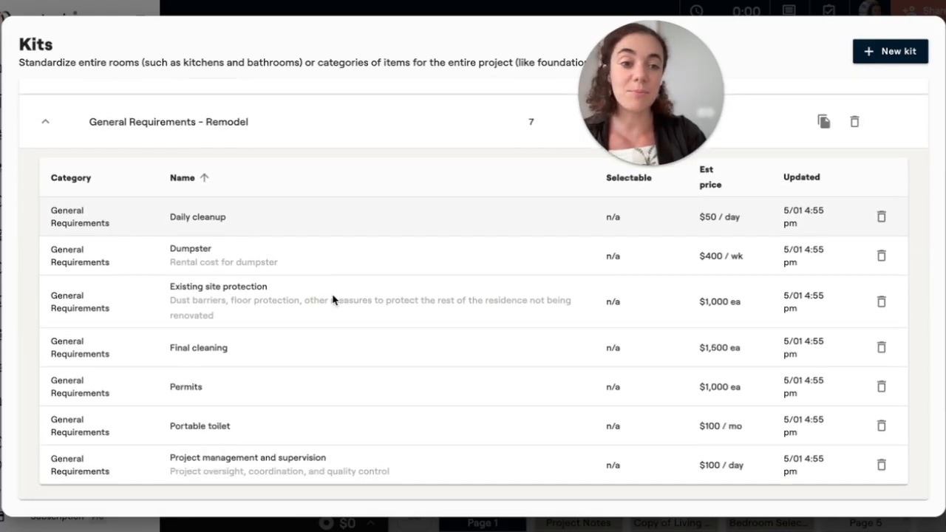
pyautogui.scroll(1, 331, 300)
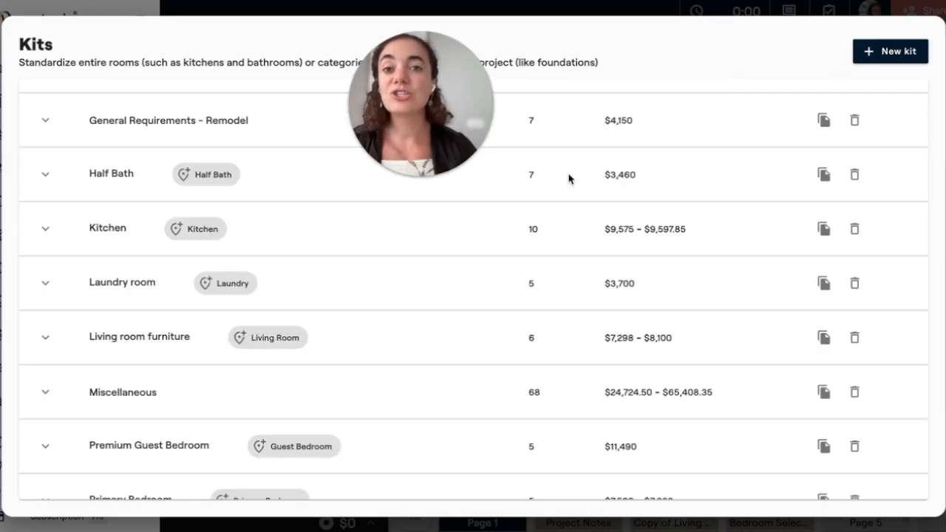
# Create a new kit named Kids Bathroom whose items are created in a new Bathroom location.
pyautogui.click(896, 51)
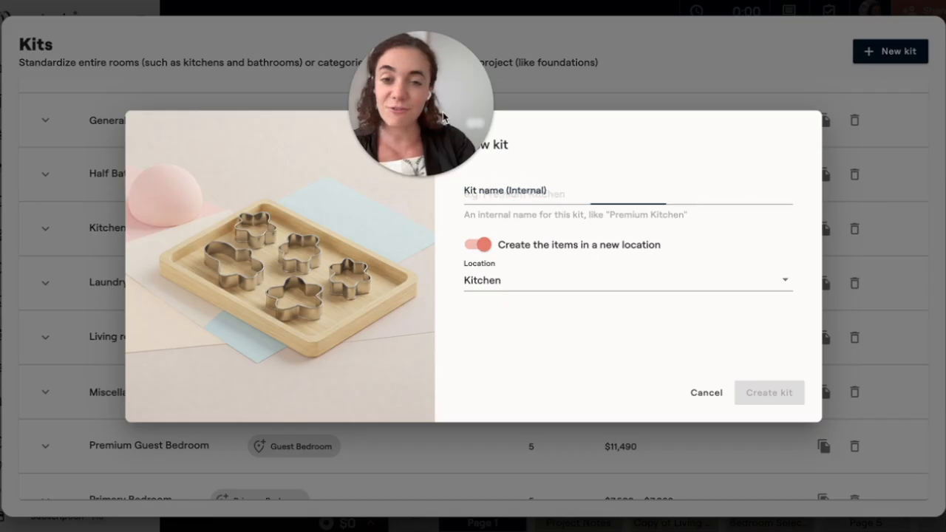
pyautogui.click(527, 194)
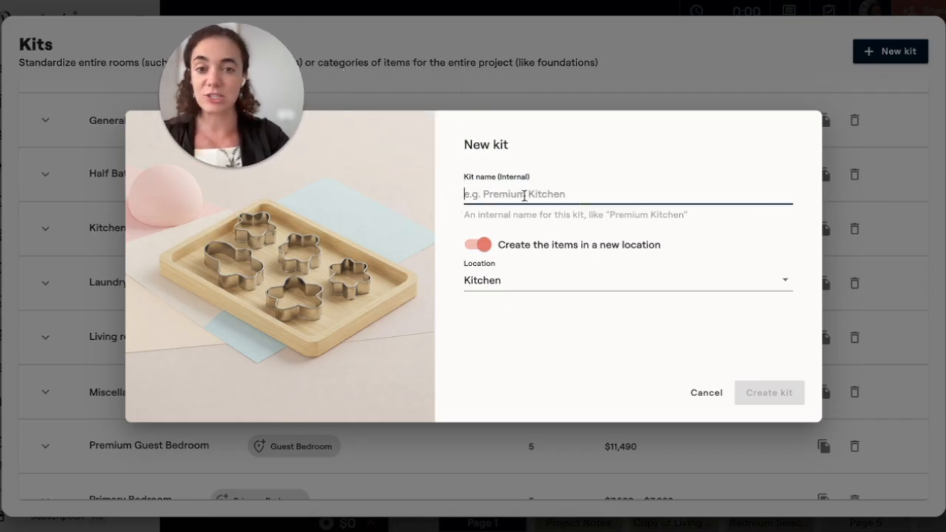
pyautogui.write('Kids ')
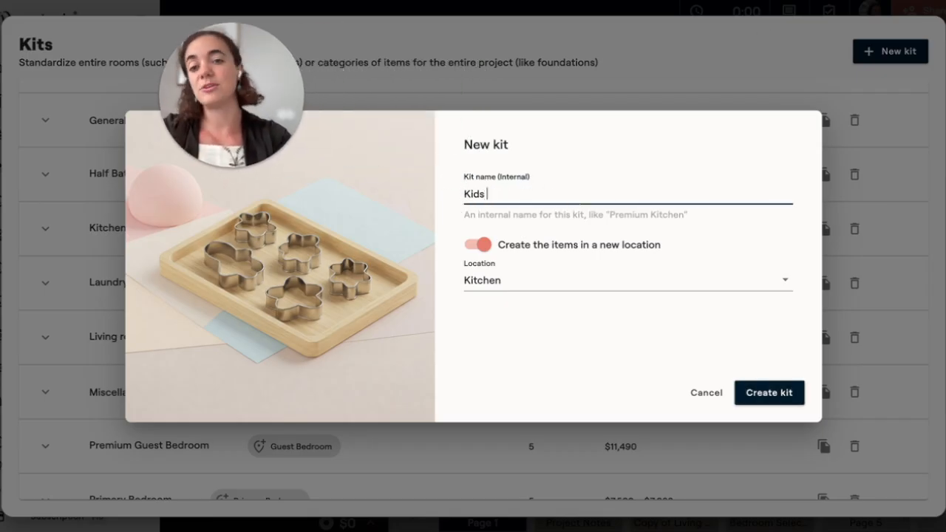
pyautogui.write('Bathroom')
pyautogui.click(542, 280)
pyautogui.click(542, 280)
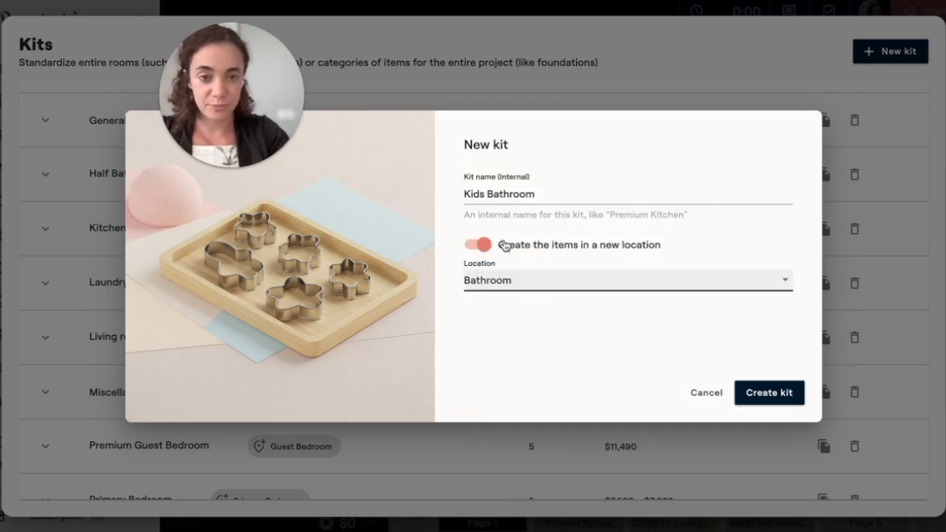
pyautogui.click(777, 394)
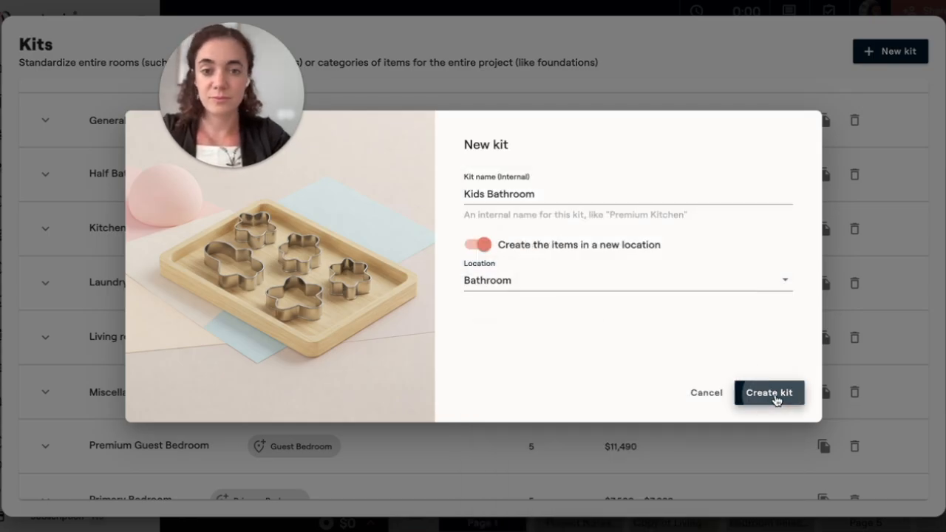
pyautogui.moveTo(236, 98); pyautogui.dragTo(723, 86)
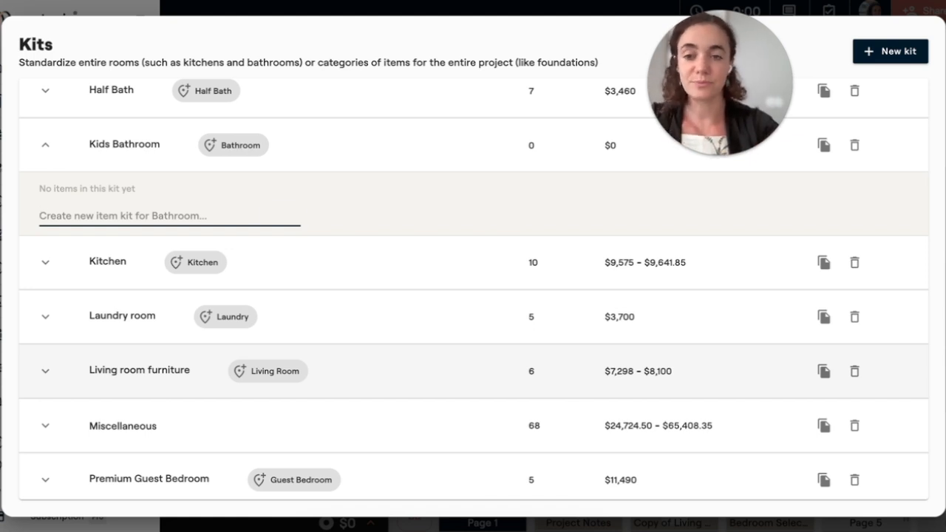
# Add a Faucet item to the Kids Bathroom kit in the Plumbing category.
pyautogui.write('t')
pyautogui.press('Return')
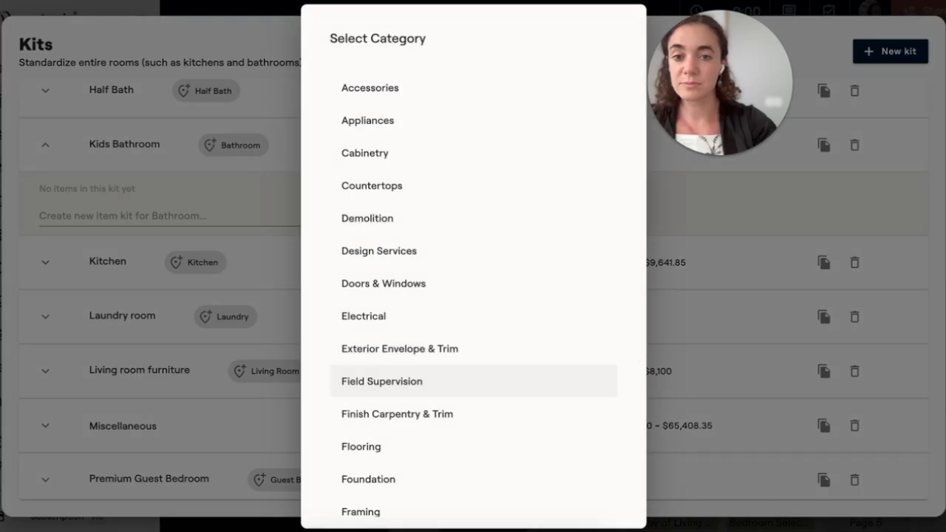
pyautogui.scroll(-5, 477, 409)
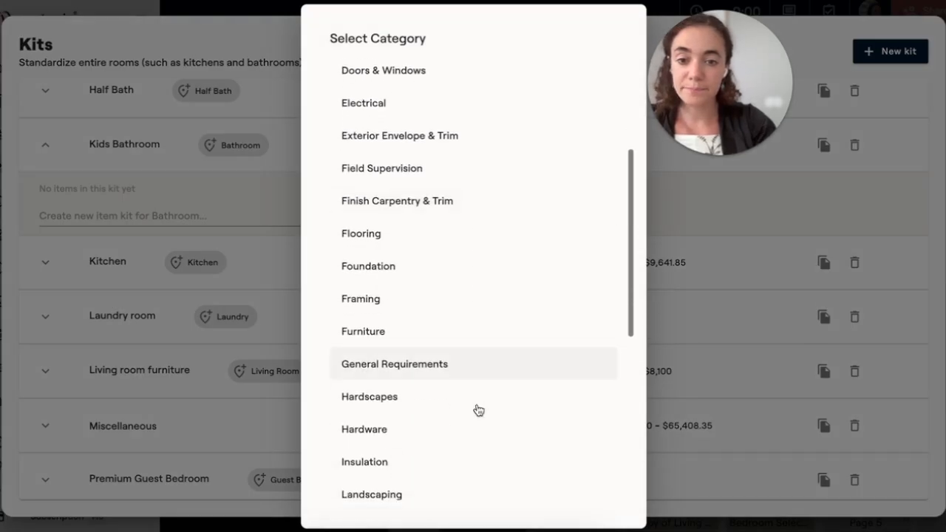
pyautogui.scroll(-7, 479, 409)
pyautogui.click(444, 377)
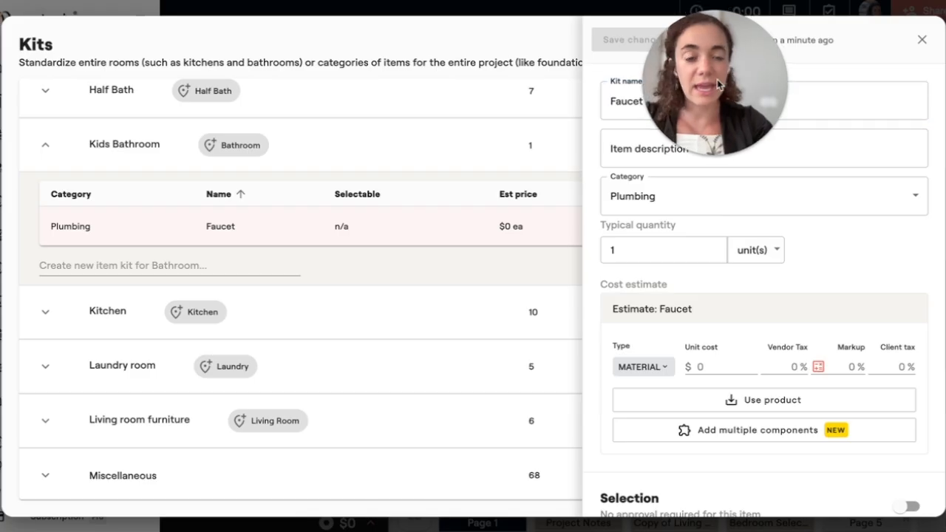
# Set the Faucet's unit cost to $200, make it a selection for client approval, and save the changes.
pyautogui.scroll(-1, 806, 270)
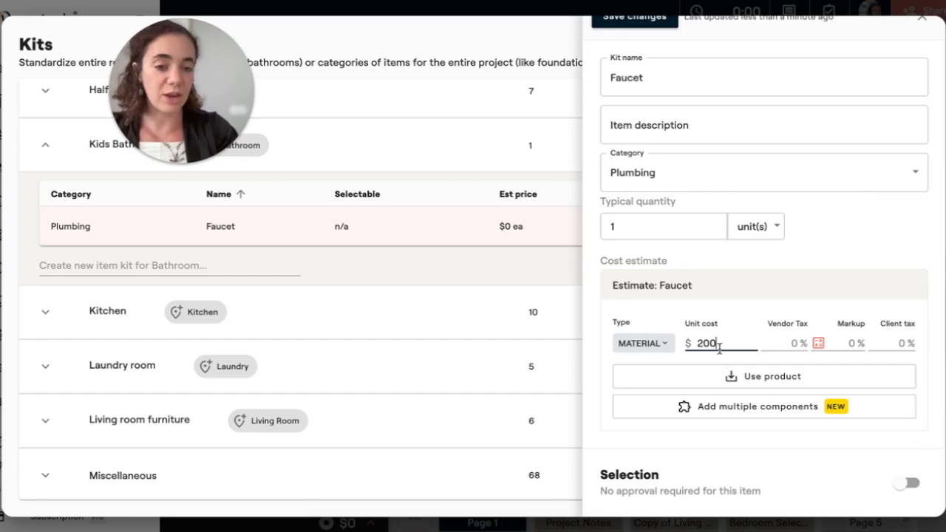
pyautogui.click(907, 483)
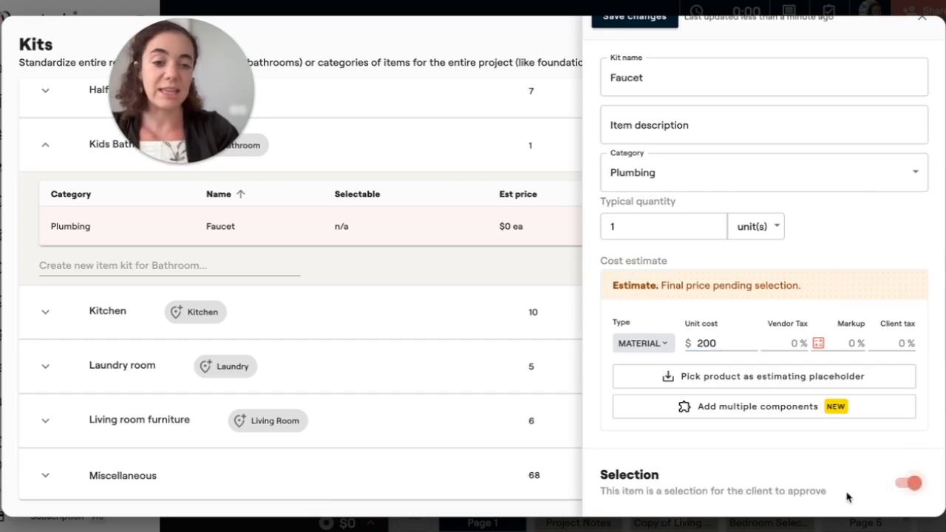
pyautogui.scroll(3, 790, 366)
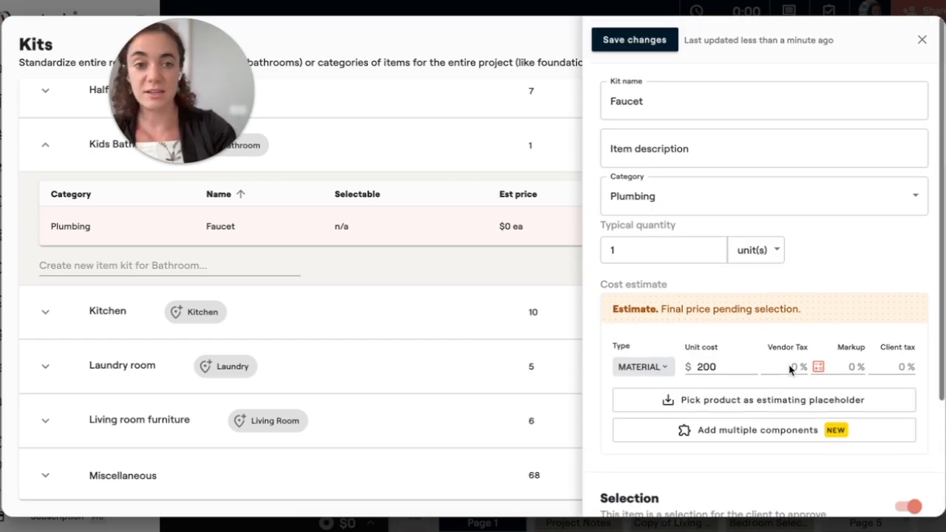
pyautogui.click(614, 41)
# Add a Sink item to the Kids Bathroom kit and assign it a category.
pyautogui.click(132, 264)
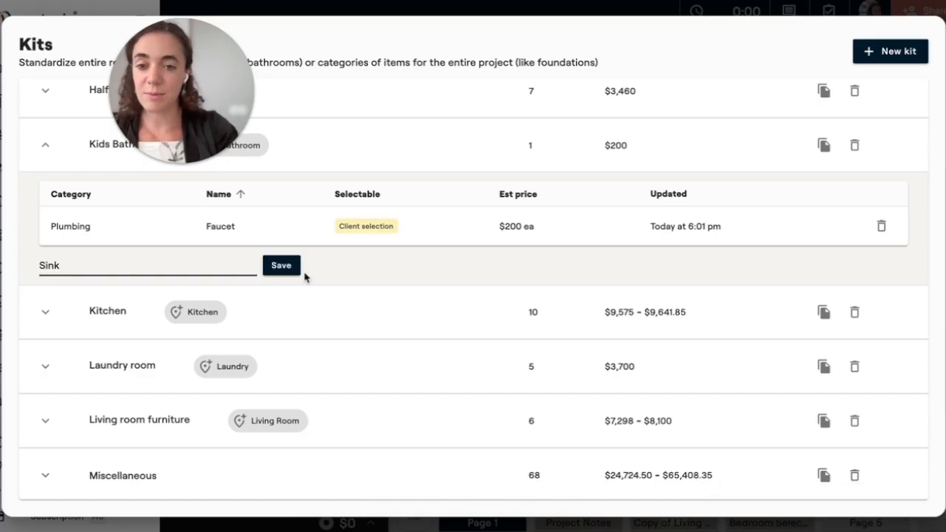
pyautogui.click(284, 268)
pyautogui.scroll(-1, 471, 279)
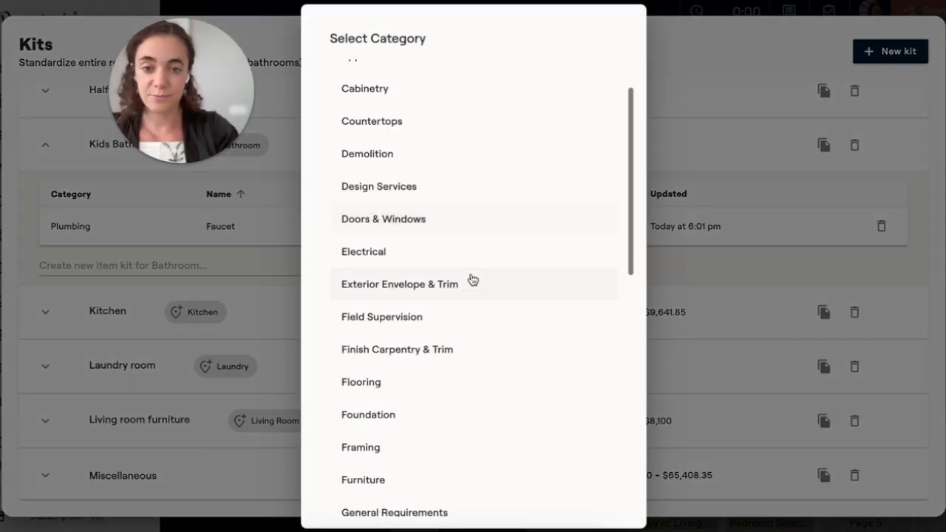
pyautogui.scroll(-10, 471, 280)
pyautogui.click(420, 336)
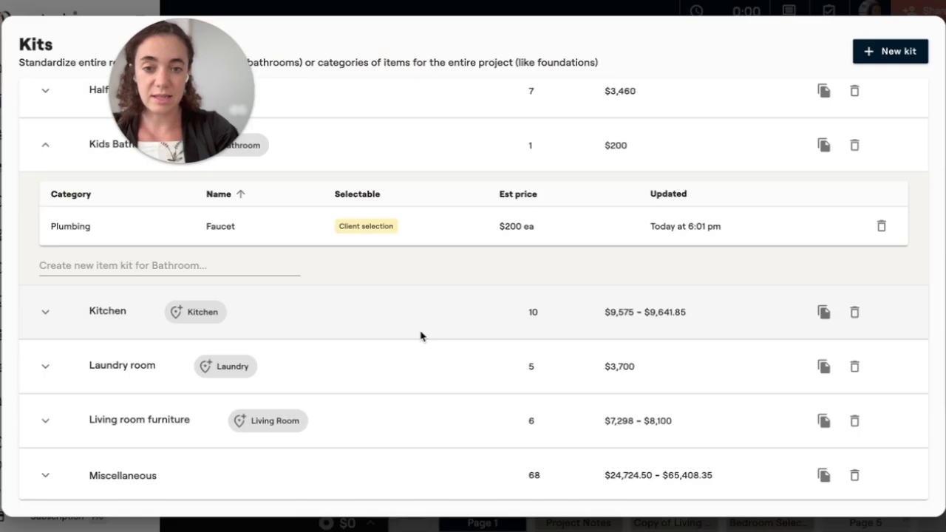
# Set the Sink's unit cost to $350, make it a selection for client approval, and save the changes.
pyautogui.click(696, 365)
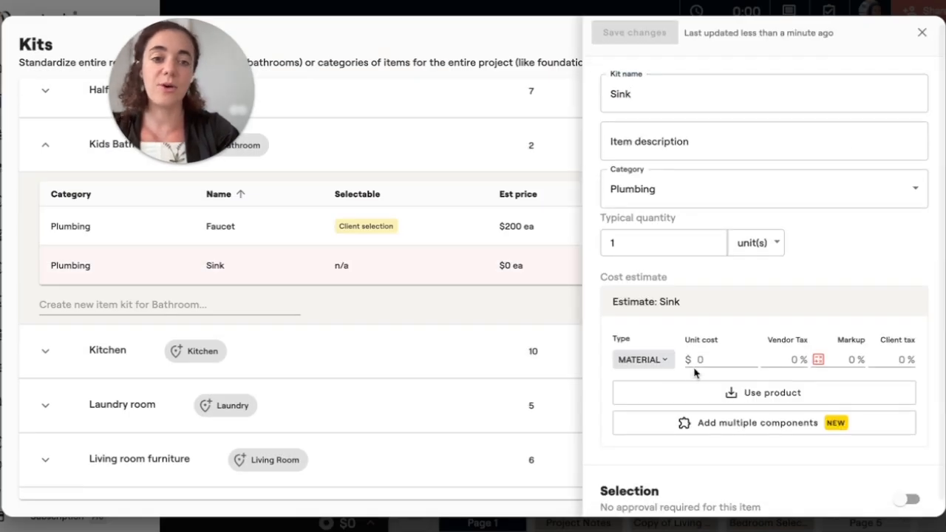
pyautogui.write('3')
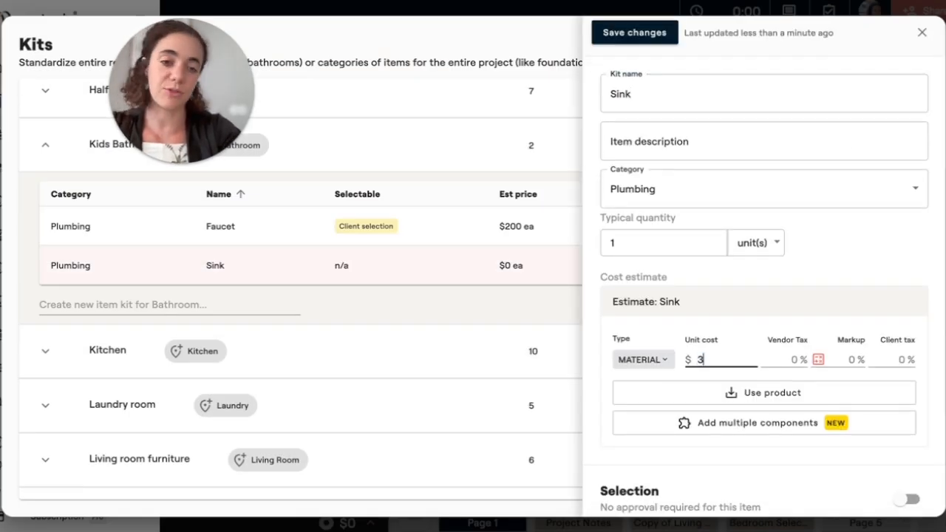
pyautogui.write('50')
pyautogui.scroll(-1, 897, 503)
pyautogui.click(908, 483)
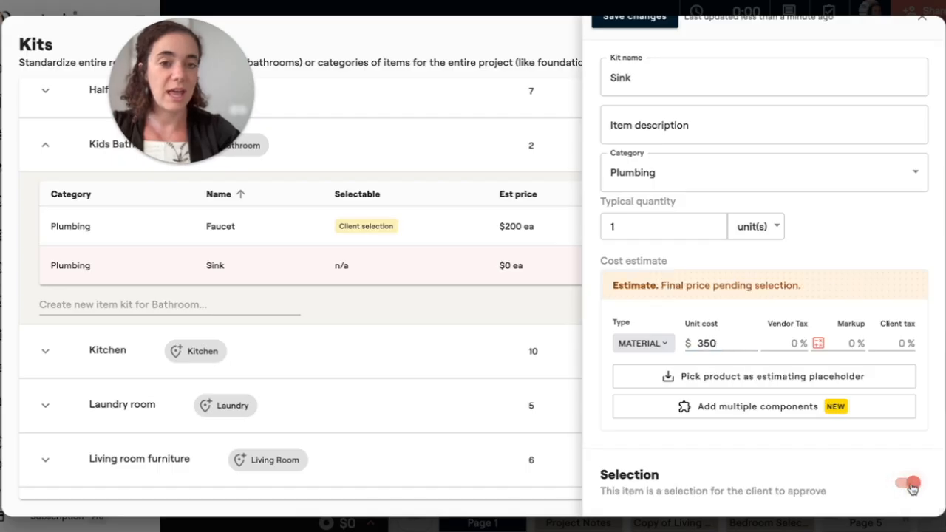
pyautogui.scroll(1, 821, 277)
pyautogui.click(636, 40)
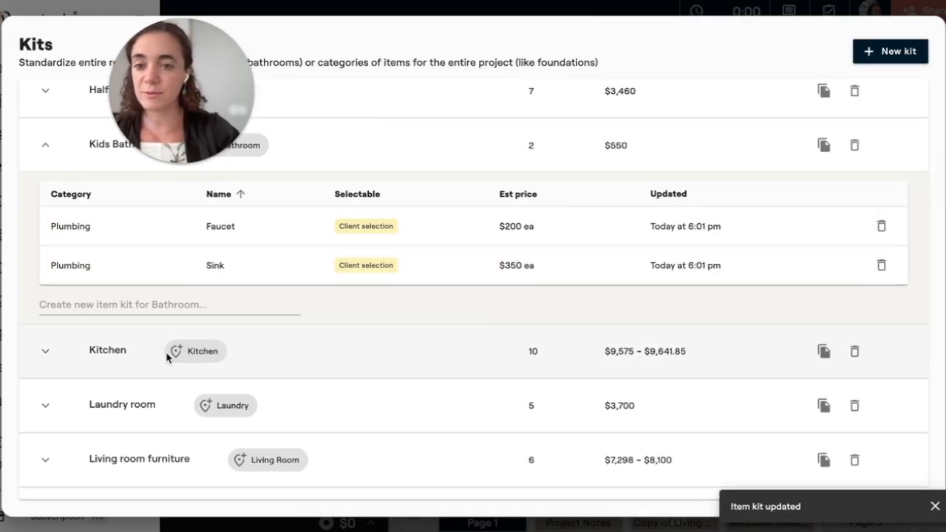
# Add a Shower System item to the Kids Bathroom kit in the Plumbing category.
pyautogui.click(179, 379)
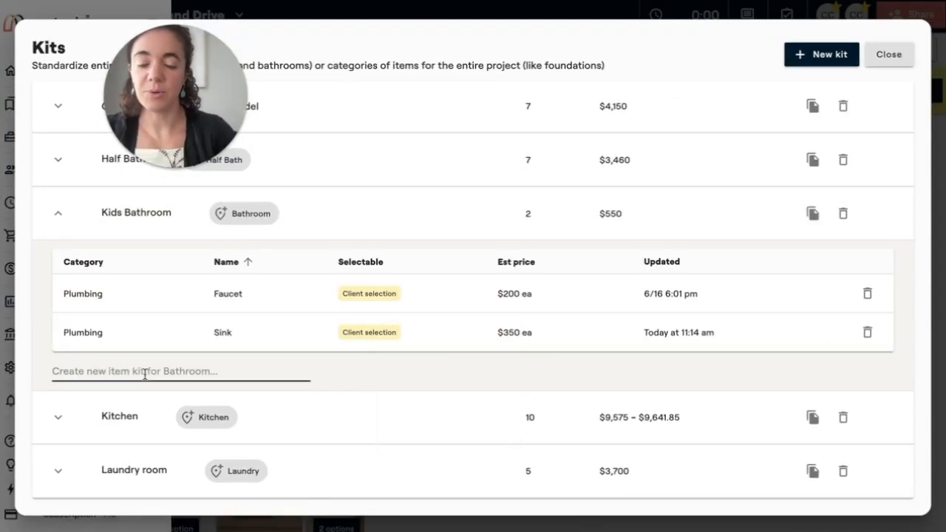
pyautogui.write('Shower Sy')
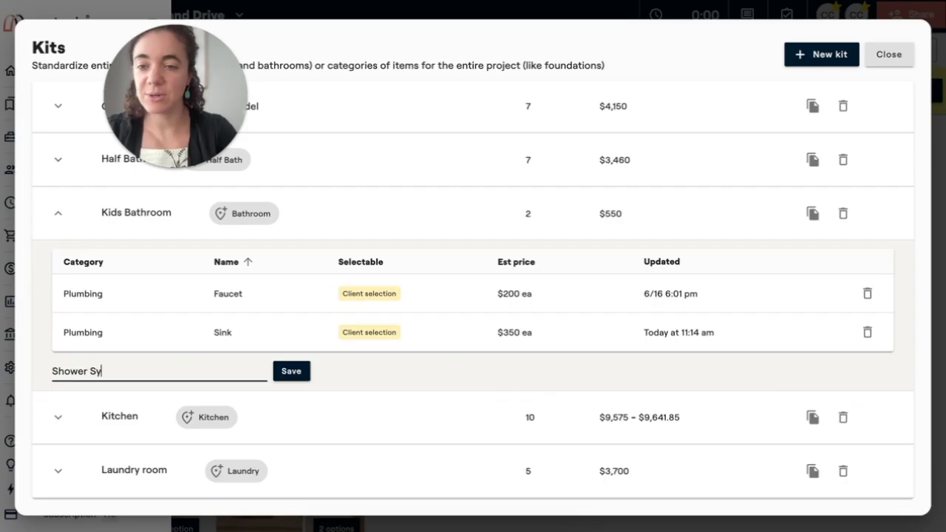
pyautogui.click(304, 376)
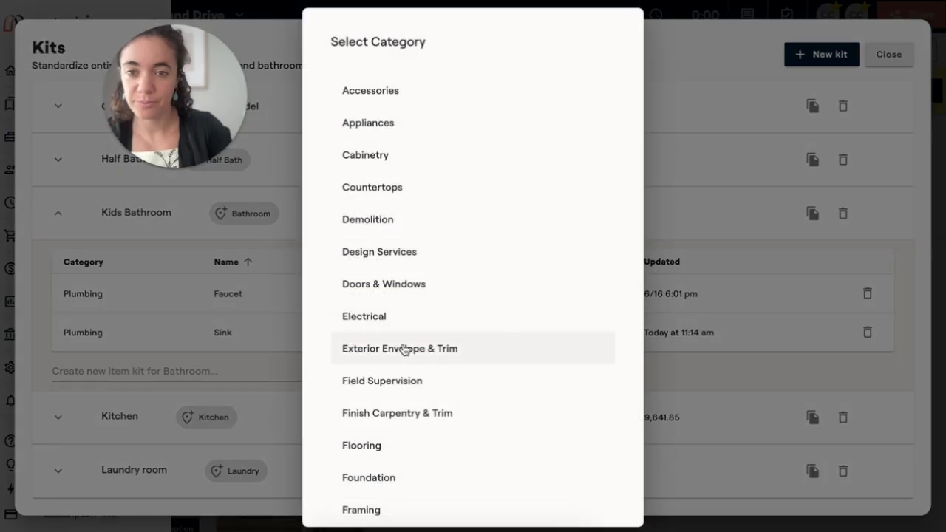
pyautogui.scroll(-1, 405, 350)
pyautogui.scroll(-10, 405, 349)
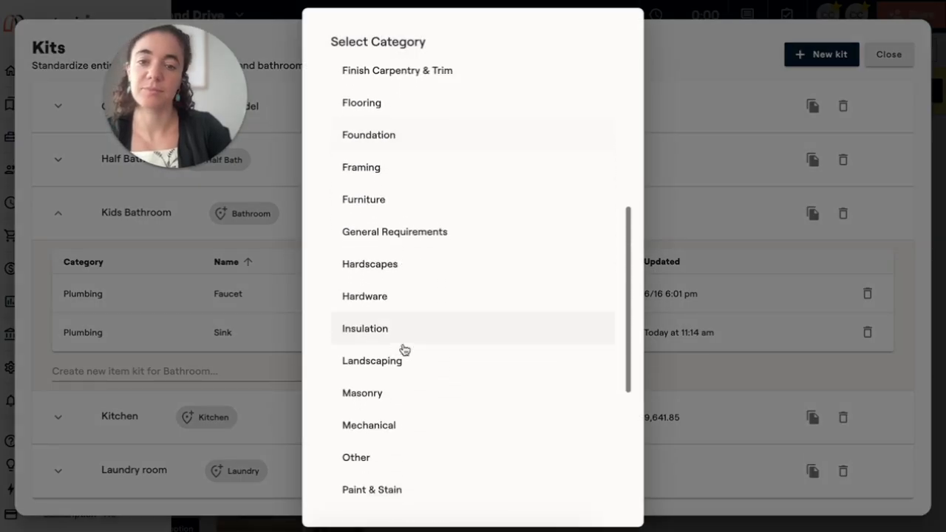
pyautogui.scroll(-1, 404, 350)
pyautogui.click(396, 313)
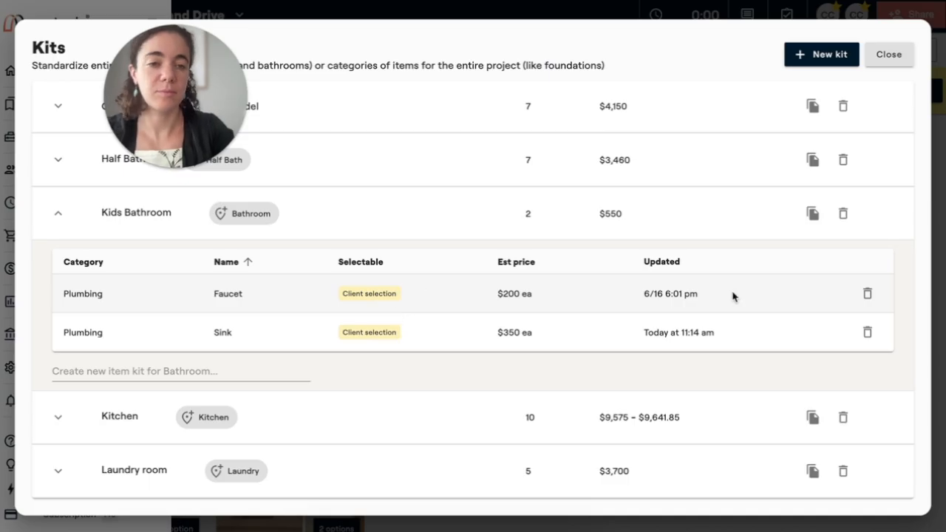
# Set the Shower System's unit cost to $1,200 and save the changes.
pyautogui.click(702, 366)
pyautogui.write('1200')
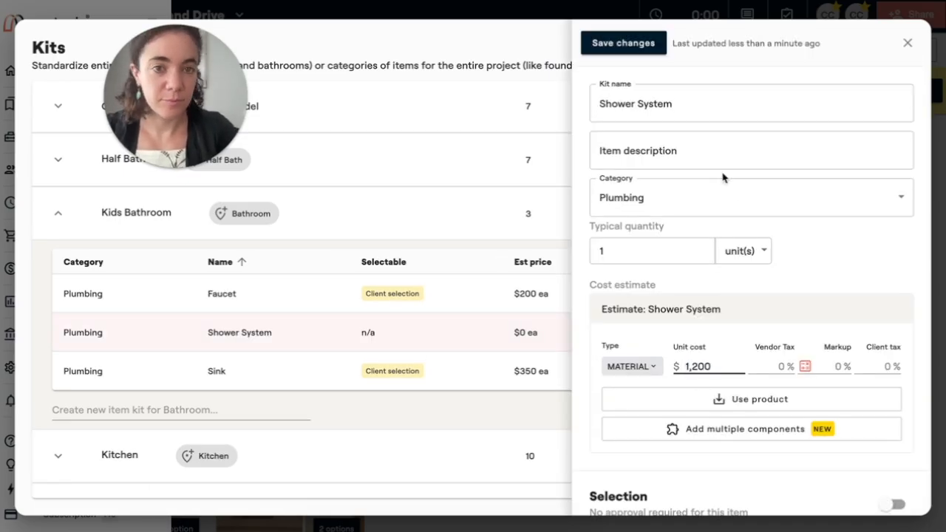
pyautogui.click(628, 50)
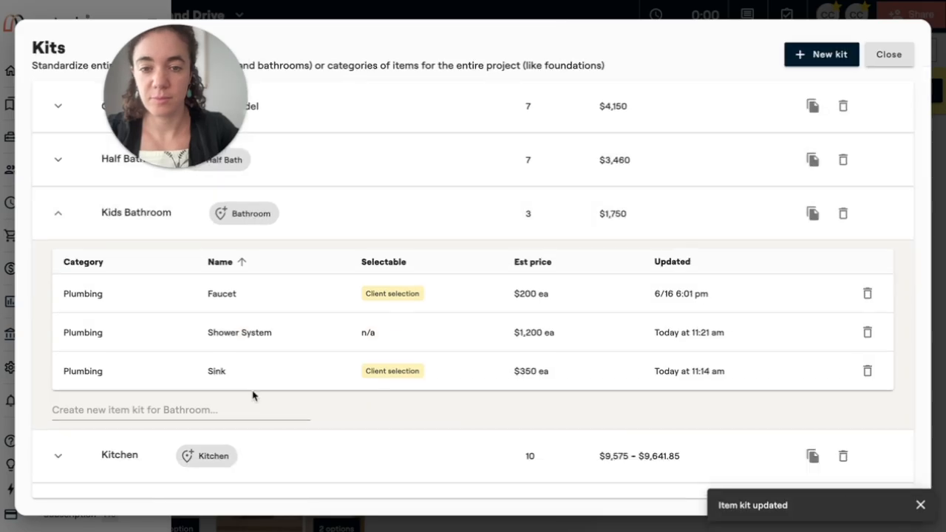
# Make the Shower System a selection for client approval and save the changes.
pyautogui.click(347, 330)
pyautogui.scroll(-1, 633, 302)
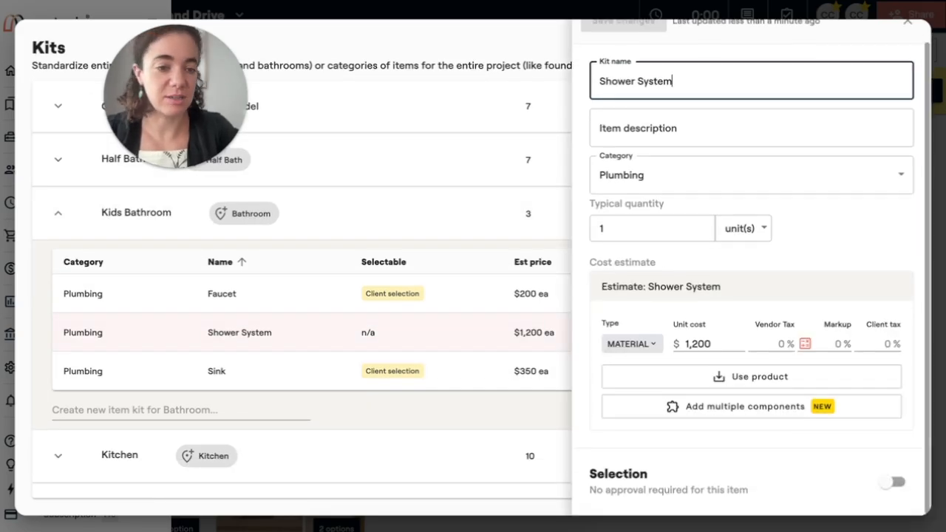
pyautogui.click(894, 482)
pyautogui.scroll(1, 739, 221)
pyautogui.click(631, 43)
# Add a Bathroom Vent item to the Kids Bathroom kit in the Electrical category.
pyautogui.scroll(-1, 236, 399)
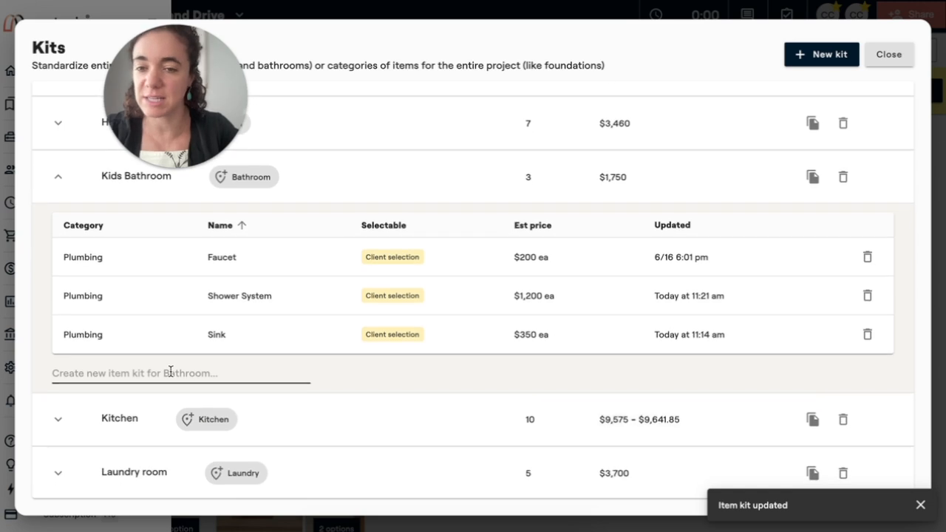
pyautogui.click(170, 371)
pyautogui.write('T')
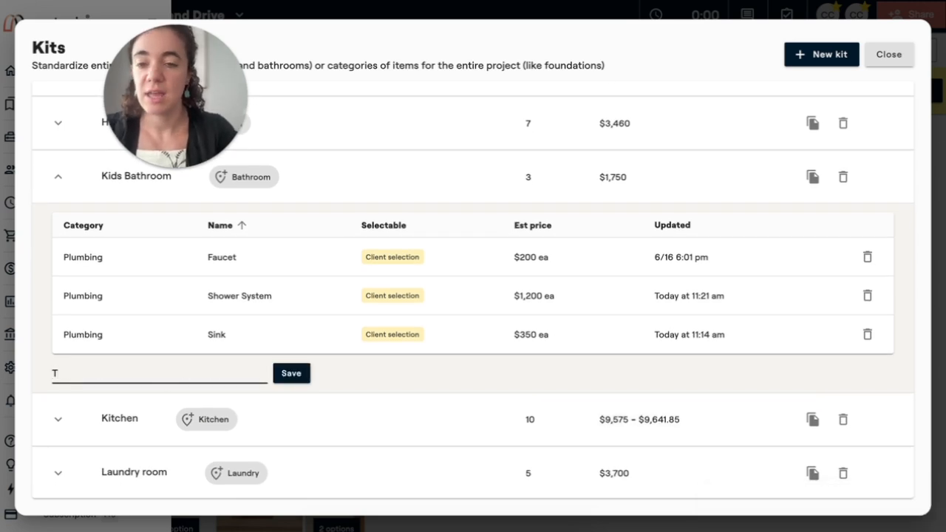
pyautogui.press('BackSpace')
pyautogui.write('Sathroom Vent')
pyautogui.click(288, 377)
pyautogui.scroll(-1, 484, 300)
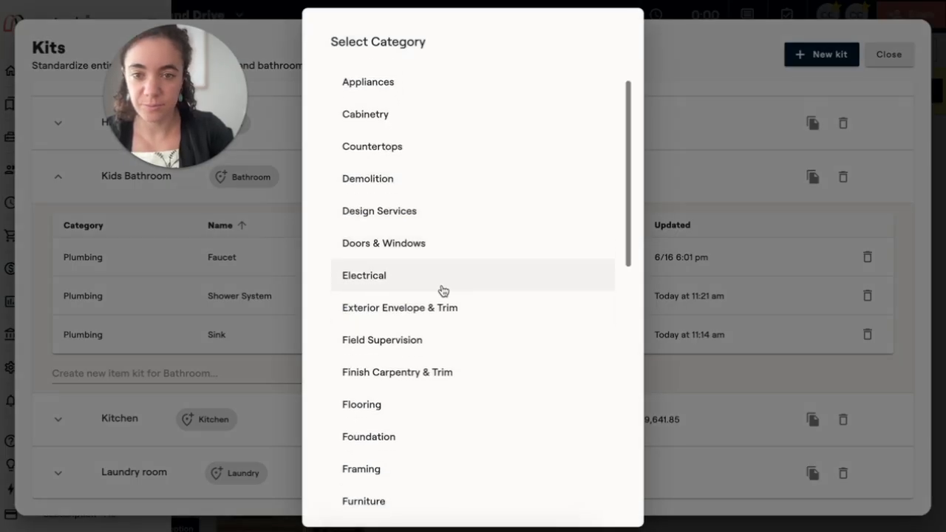
pyautogui.click(443, 291)
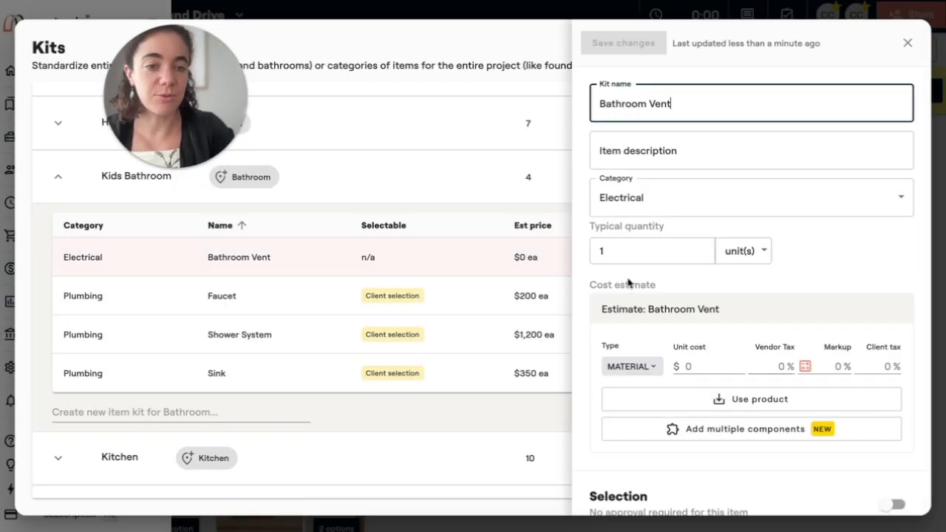
# Make the Bathroom Vent a client selection and add the Panasonic WhisperChoice from the library's Electrical Venting group as its standard option.
pyautogui.scroll(-1, 859, 240)
pyautogui.click(891, 485)
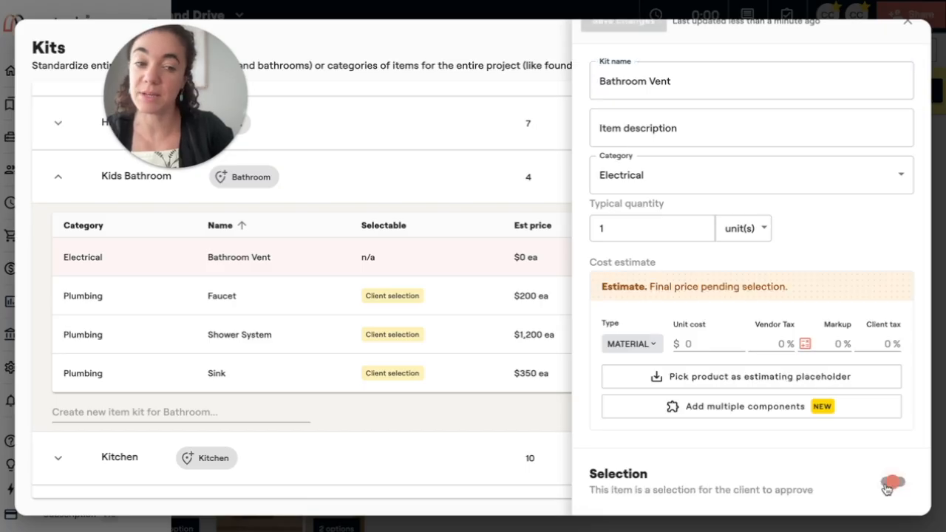
pyautogui.scroll(-4, 845, 401)
pyautogui.click(735, 452)
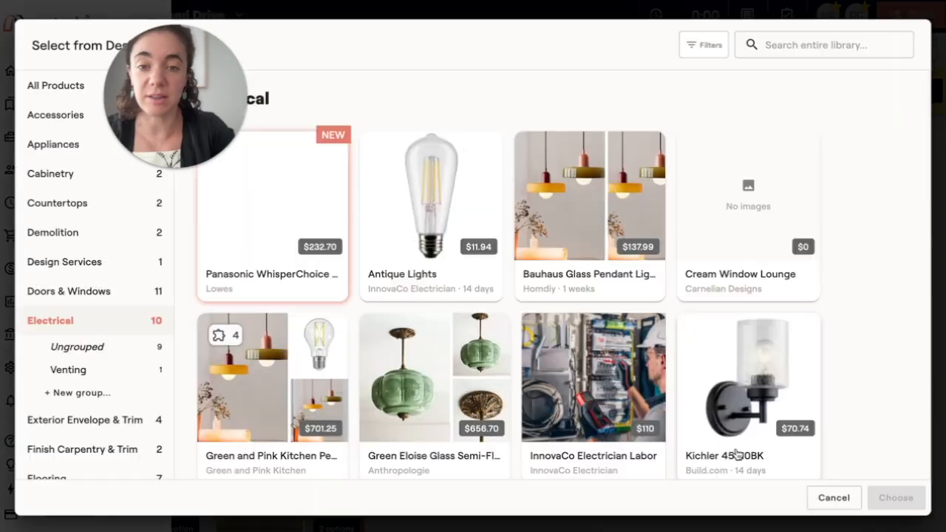
pyautogui.click(74, 370)
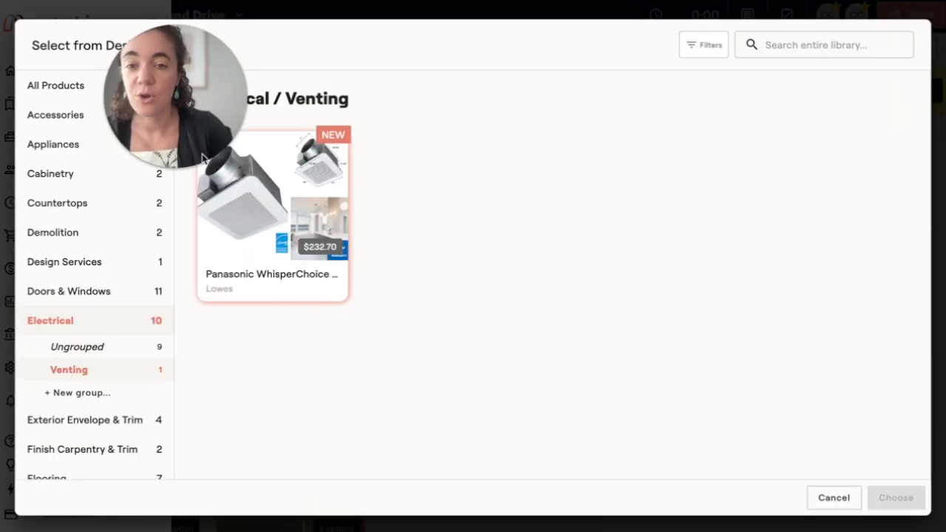
pyautogui.click(264, 248)
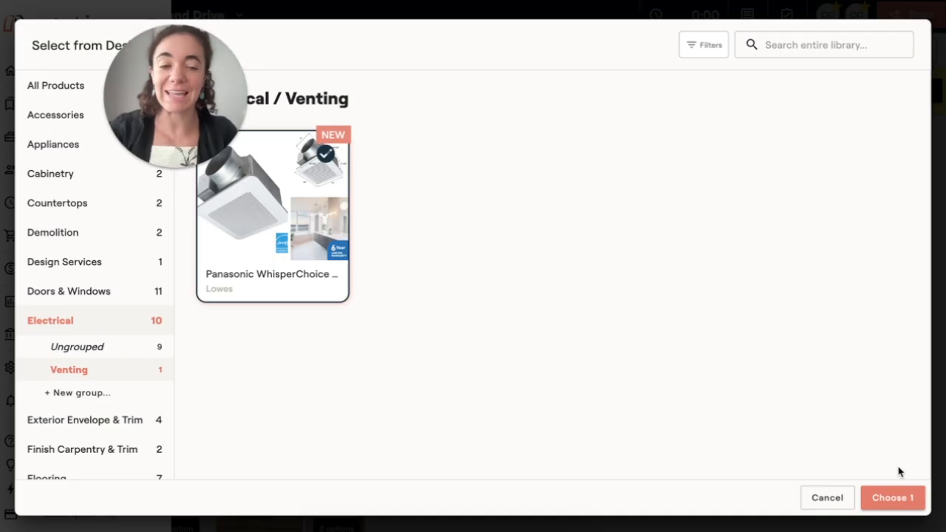
pyautogui.click(891, 504)
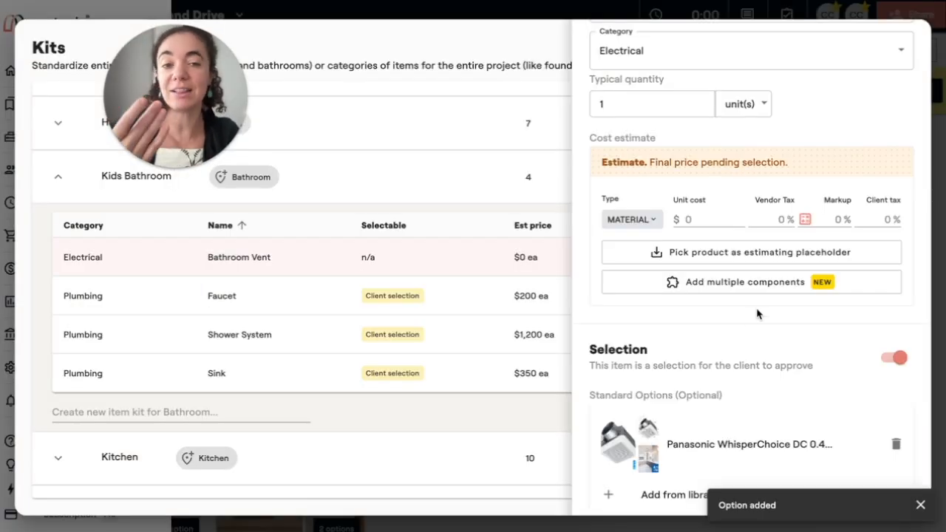
# Set the Bathroom Vent's unit cost to $200 and save the changes.
pyautogui.scroll(4, 756, 314)
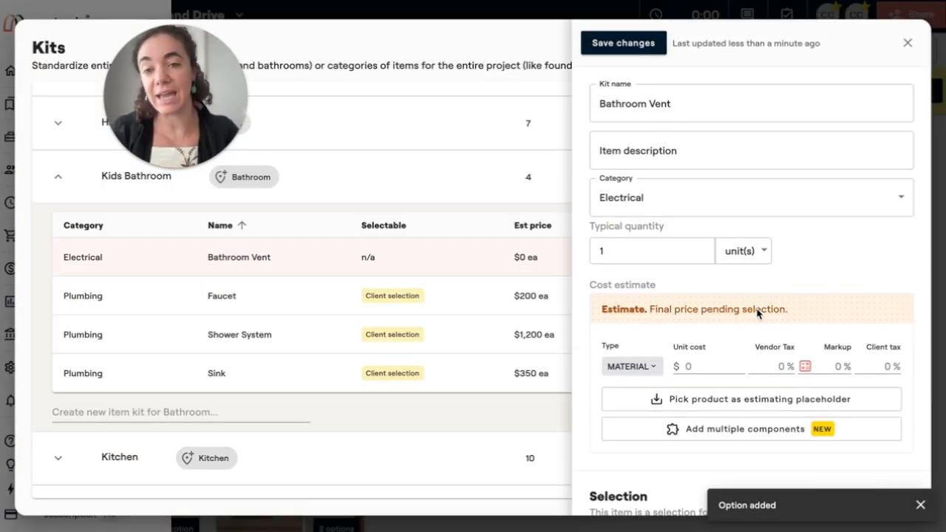
pyautogui.scroll(-1, 691, 290)
pyautogui.click(690, 350)
pyautogui.scroll(-2, 689, 350)
pyautogui.scroll(1, 689, 350)
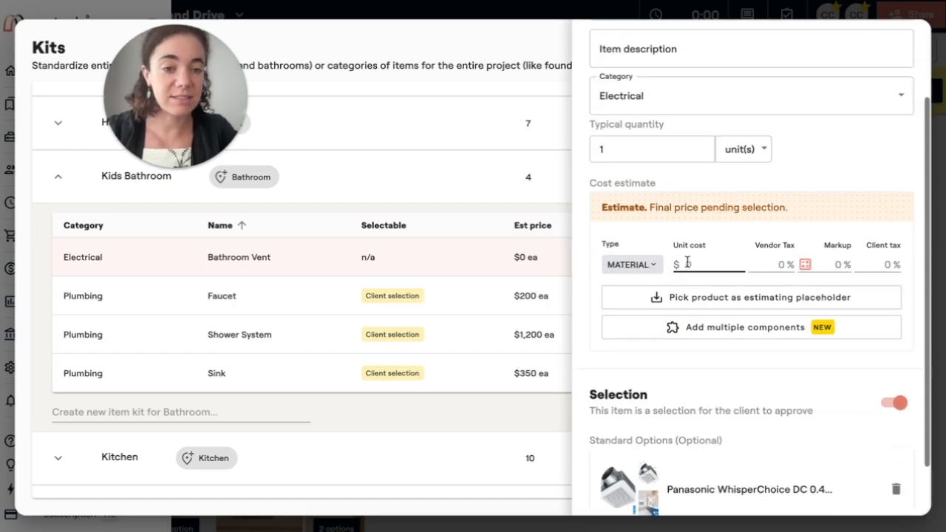
pyautogui.scroll(3, 633, 179)
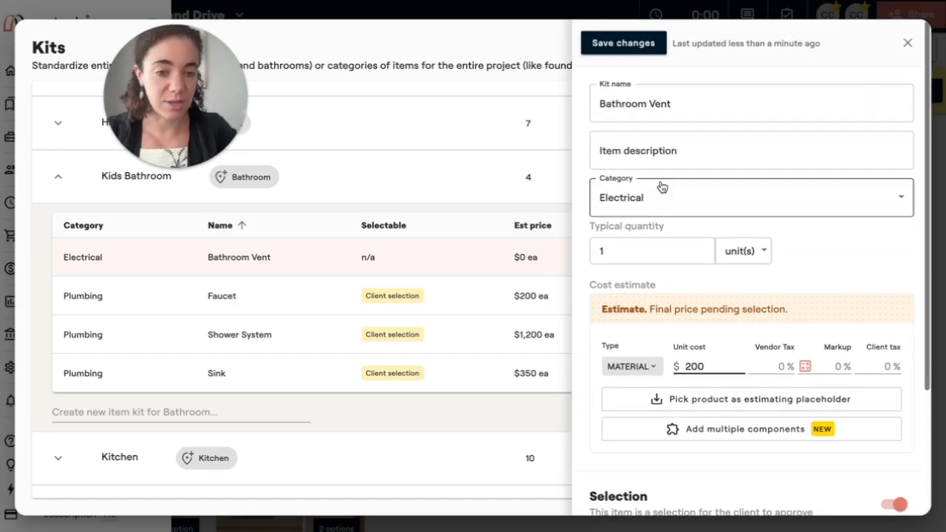
pyautogui.click(620, 45)
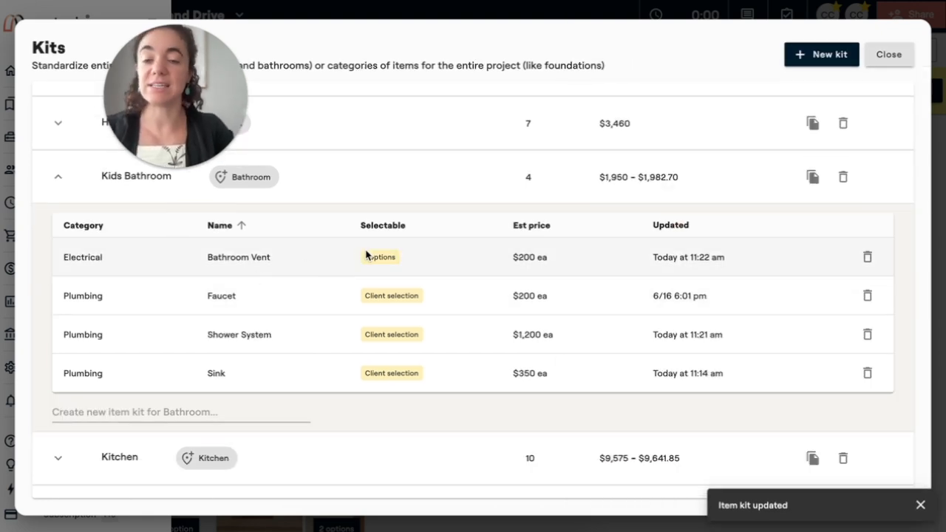
# Review the Bathroom Vent's cost estimate and standard options, and close its details.
pyautogui.click(366, 255)
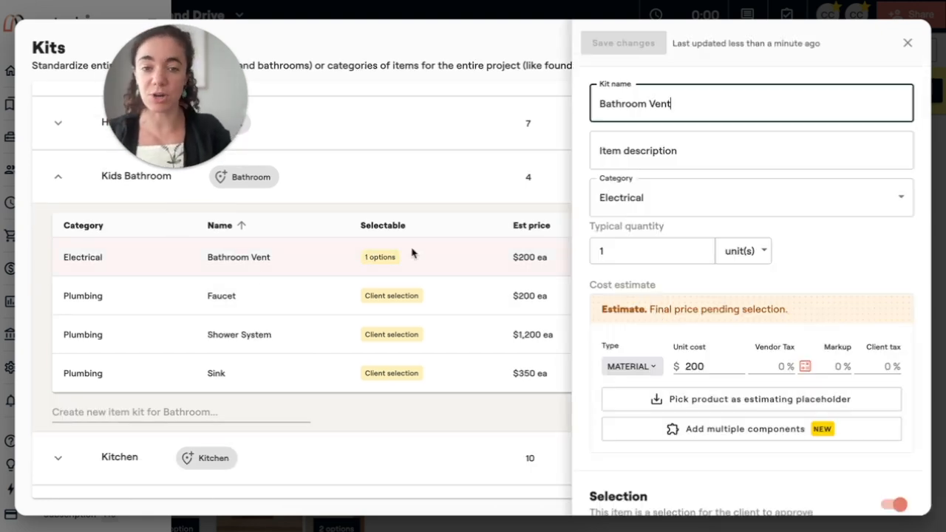
pyautogui.scroll(-3, 665, 324)
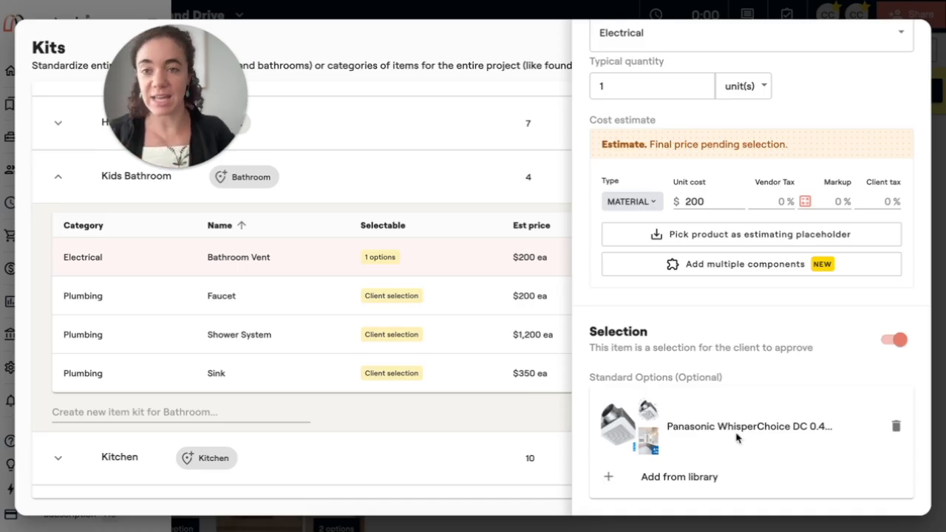
pyautogui.scroll(3, 804, 249)
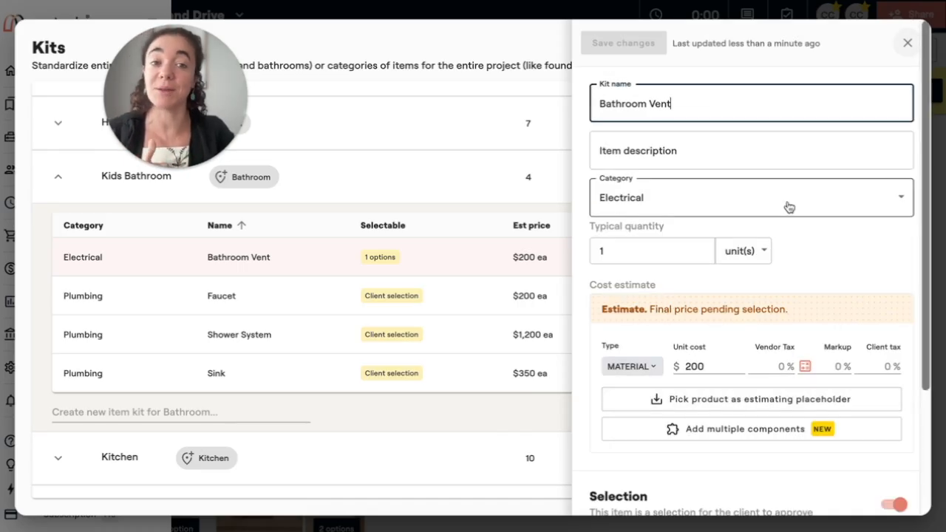
pyautogui.scroll(-3, 711, 366)
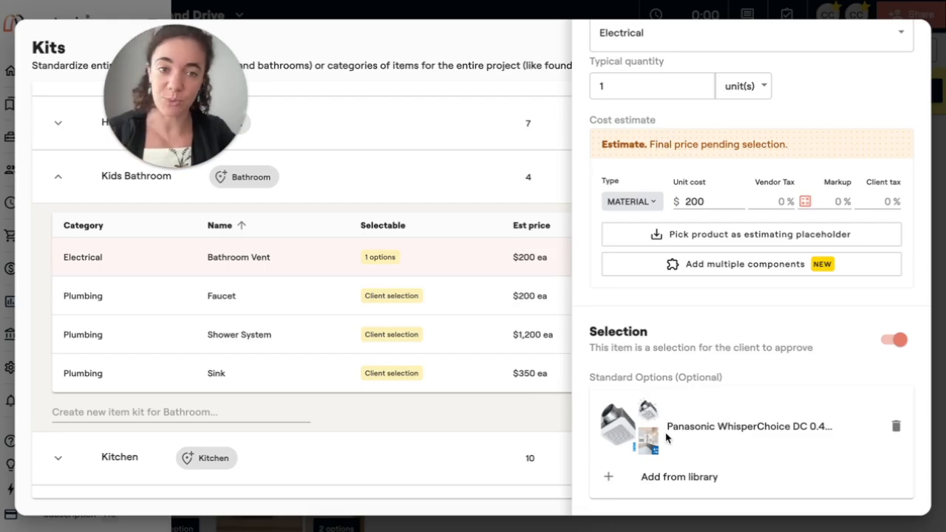
pyautogui.scroll(10, 665, 437)
pyautogui.click(907, 42)
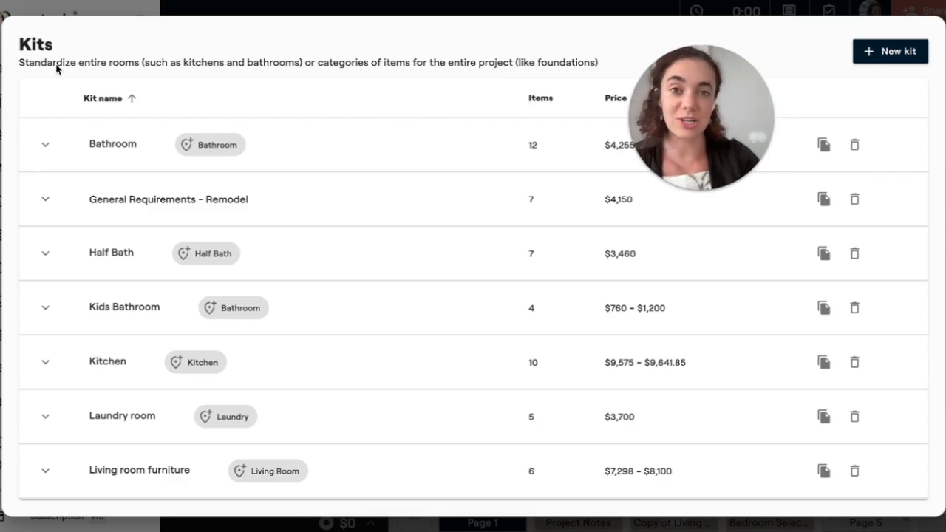
# Leave the kits list and open the Bungalow Home project from the dashboard.
pyautogui.click(33, 8)
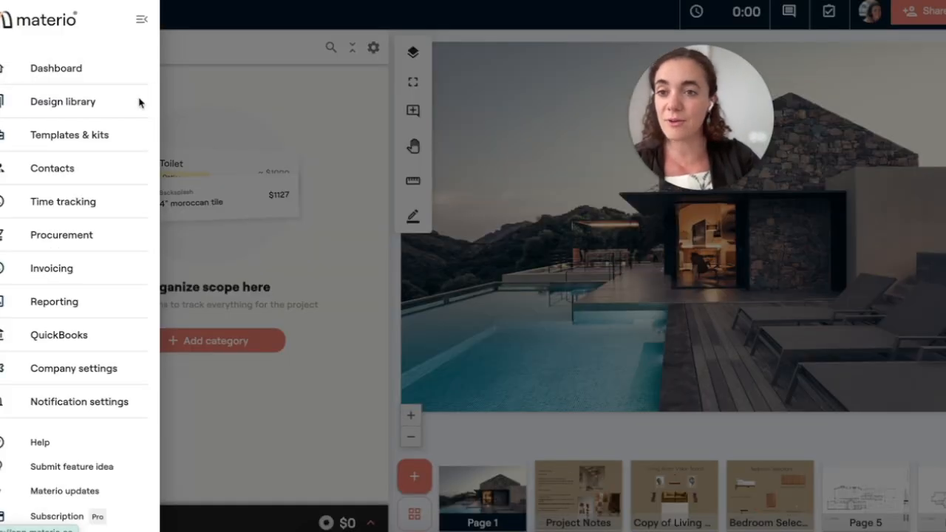
pyautogui.click(55, 78)
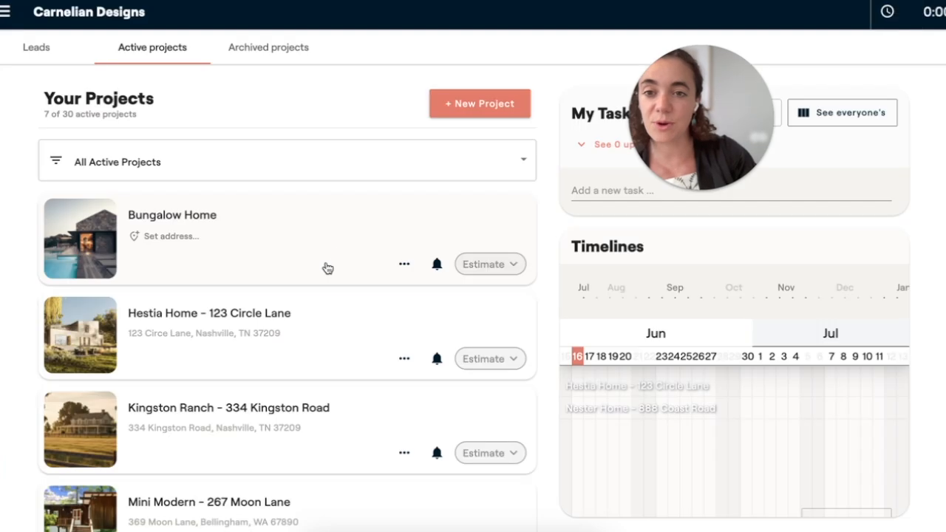
pyautogui.click(243, 256)
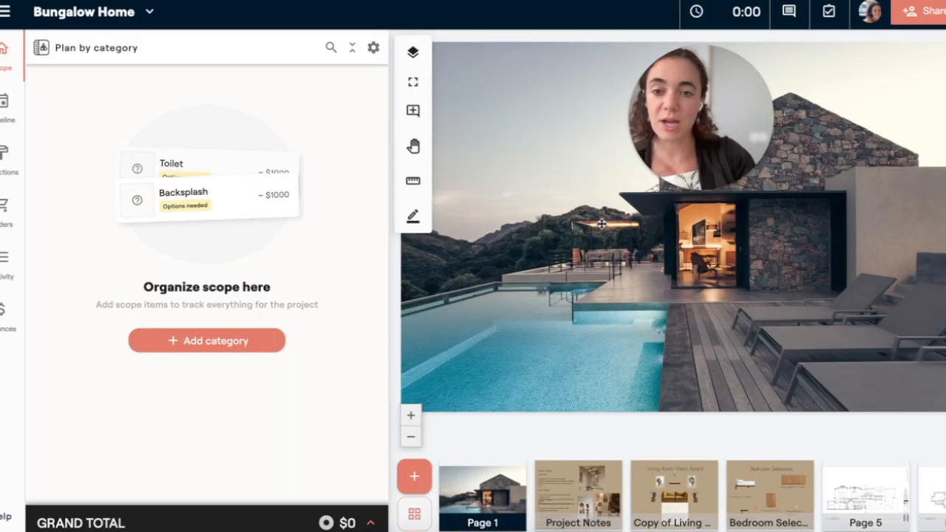
# Add the General Requirements - Remodel kit to the project scope, leaving out the Daily cleanup and Permits items.
pyautogui.click(228, 341)
pyautogui.scroll(-1, 570, 322)
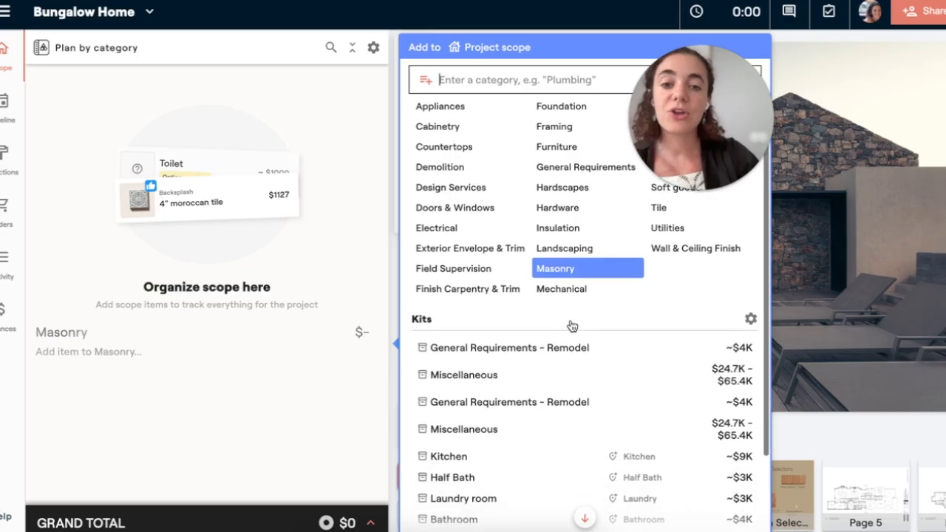
pyautogui.scroll(-4, 547, 337)
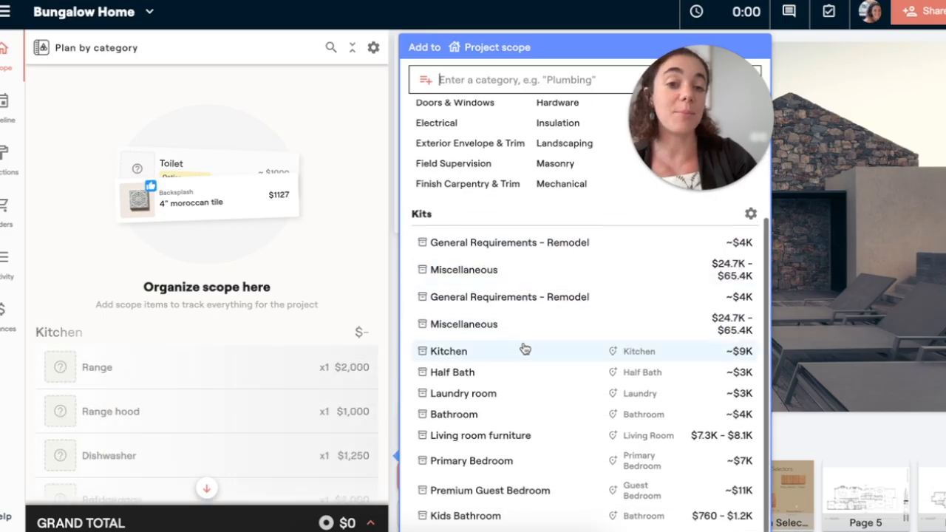
pyautogui.click(537, 244)
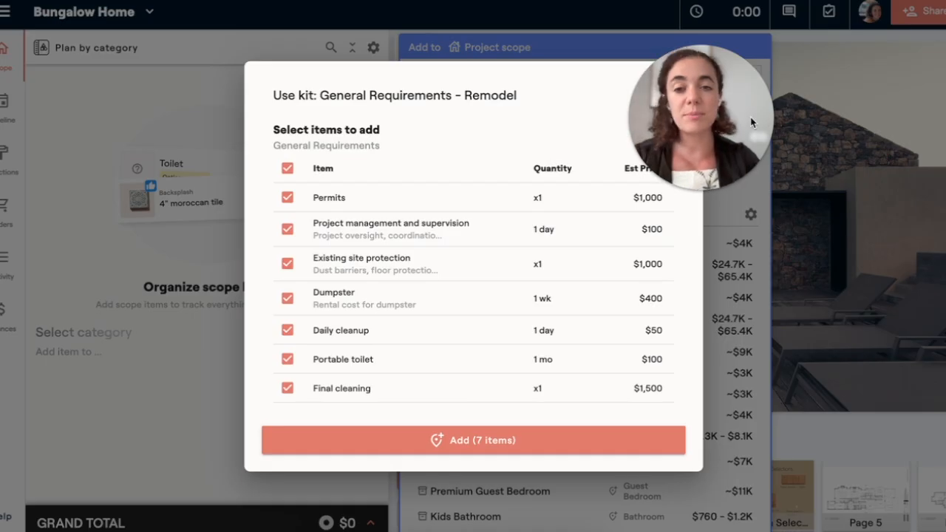
pyautogui.moveTo(751, 122); pyautogui.dragTo(823, 120)
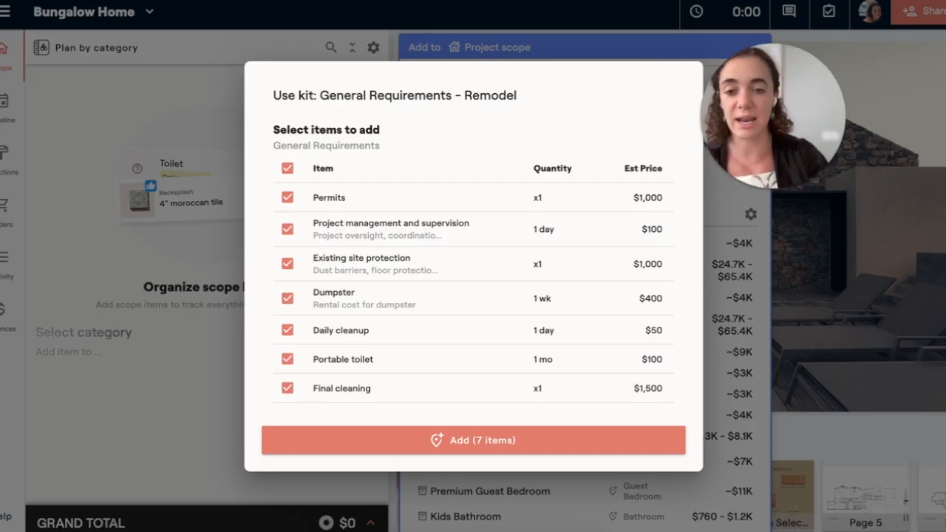
pyautogui.click(289, 329)
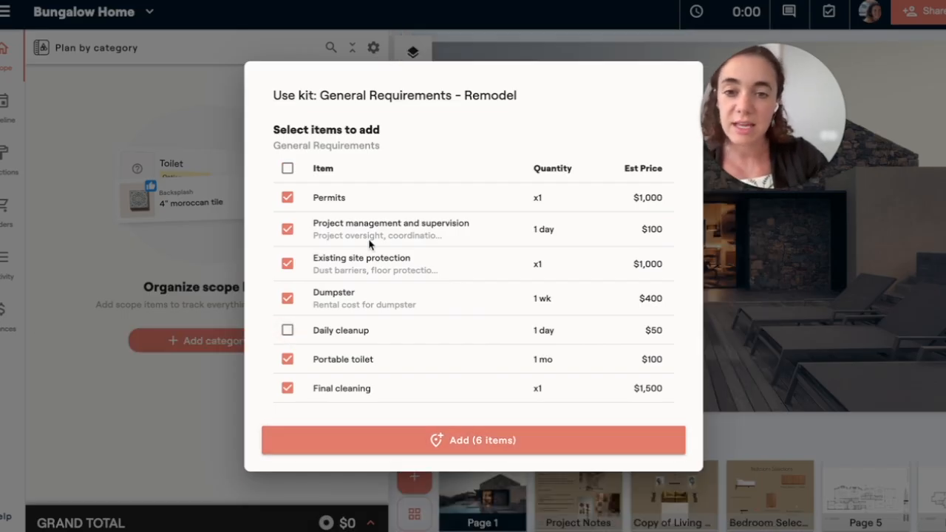
pyautogui.click(287, 198)
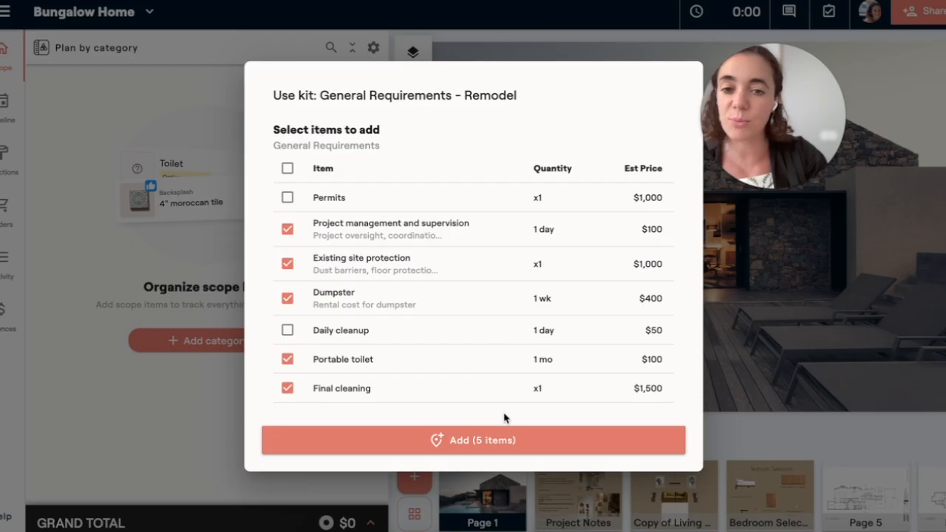
pyautogui.click(507, 440)
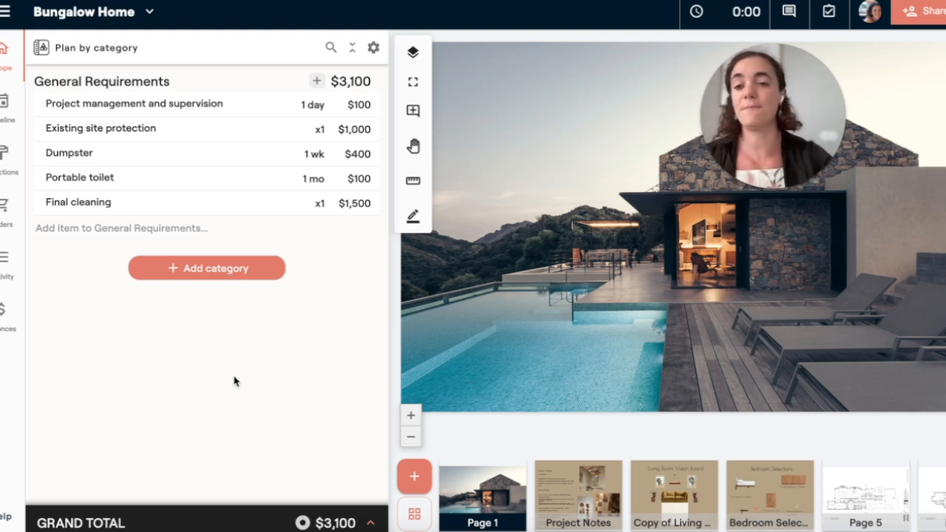
# Add all ten items of the Kitchen kit to the project scope in a new location named Kitchen.
pyautogui.click(205, 267)
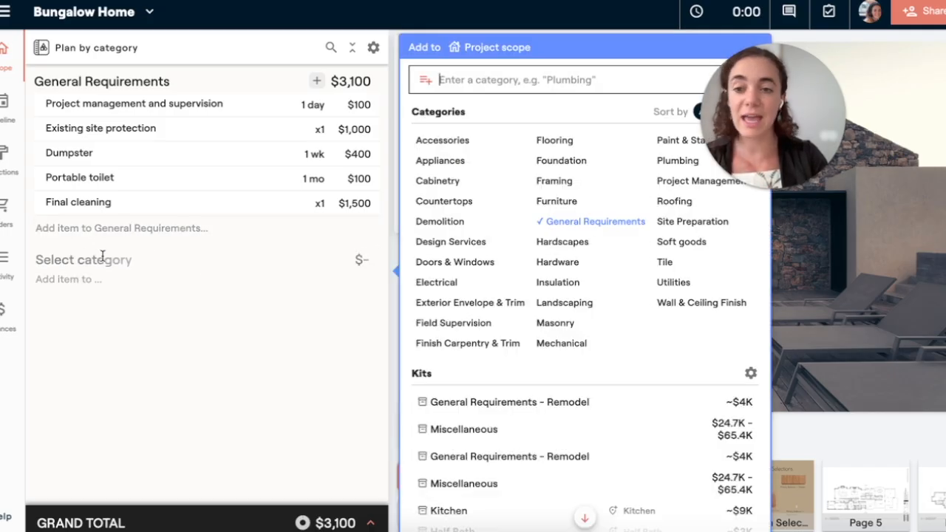
pyautogui.scroll(-3, 604, 333)
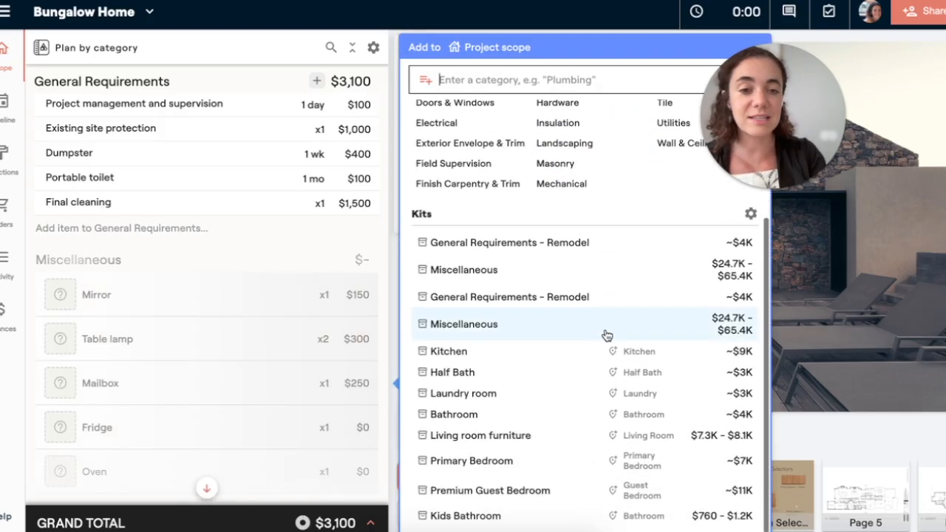
pyautogui.click(470, 354)
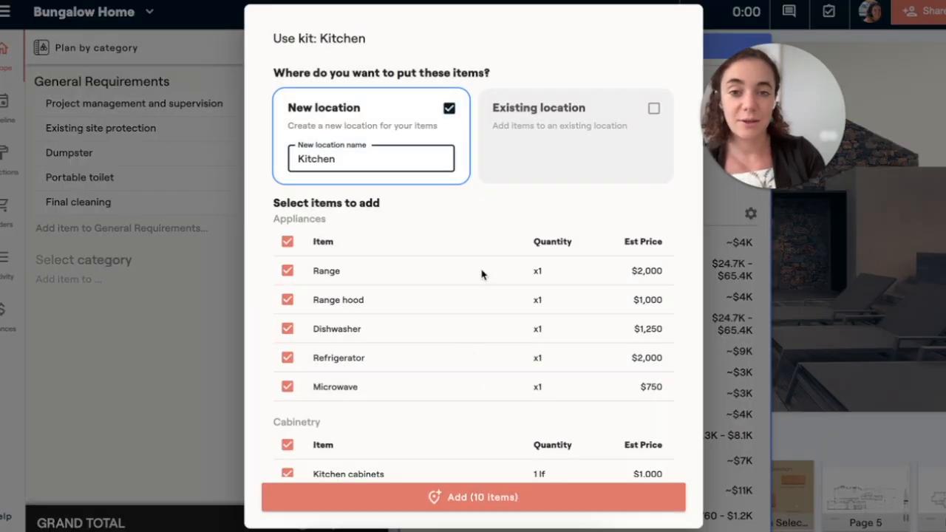
pyautogui.scroll(-5, 481, 274)
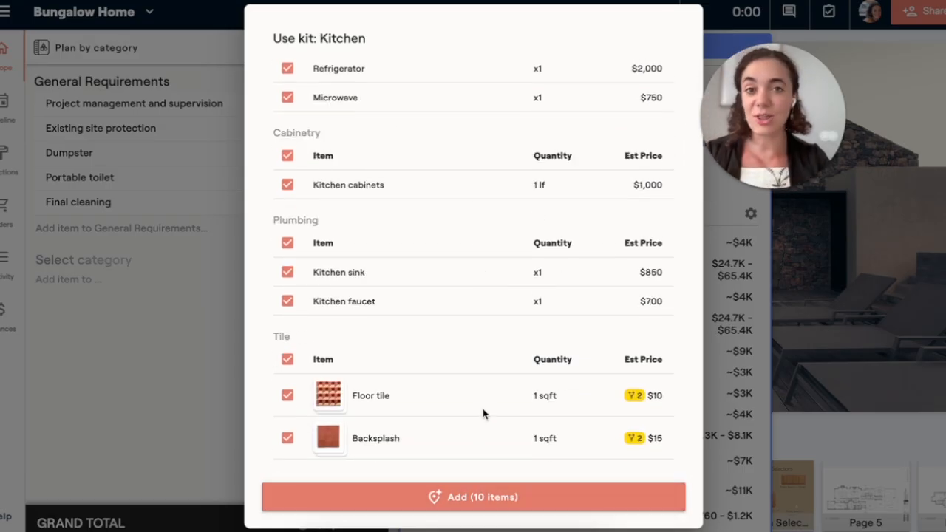
pyautogui.click(473, 498)
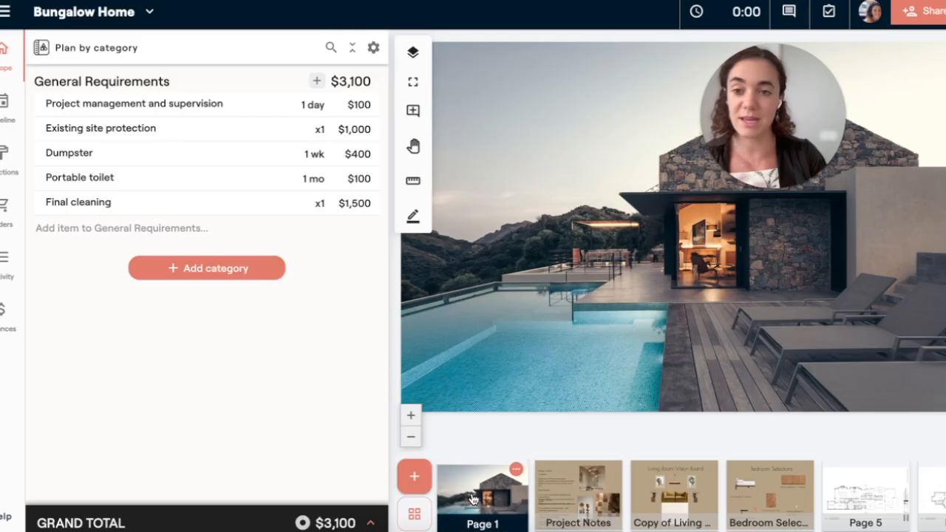
# Review the added Kitchen items in the scope's Plumbing, Appliances, Cabinetry and Tile categories, including the Backsplash options.
pyautogui.moveTo(278, 313)
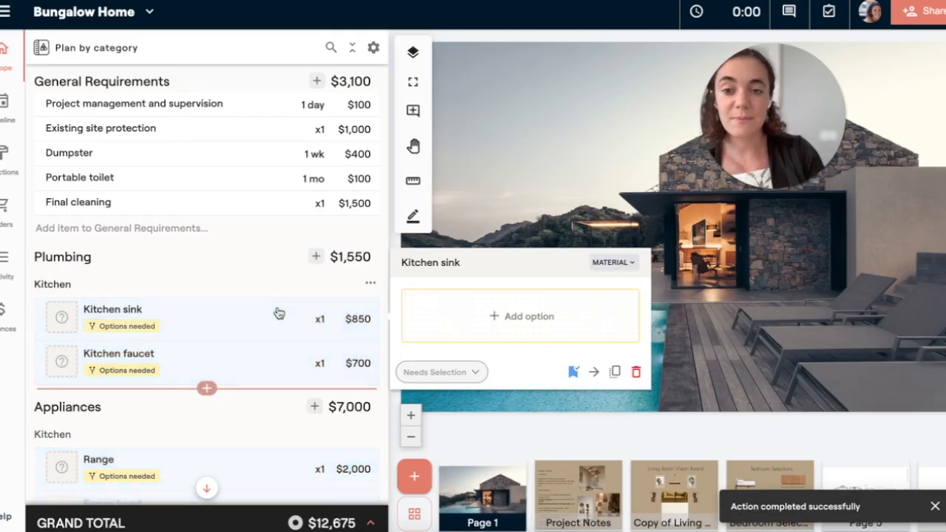
pyautogui.scroll(-5, 279, 313)
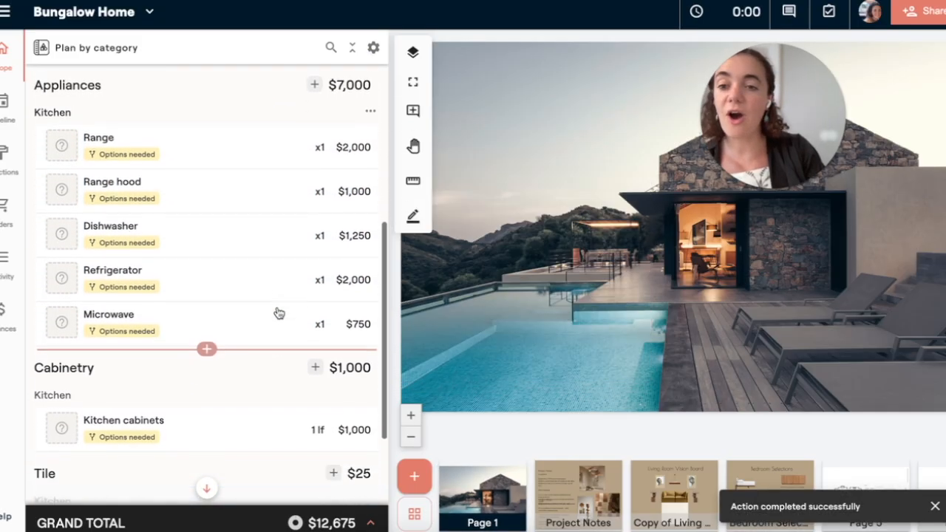
pyautogui.scroll(-3, 278, 313)
pyautogui.moveTo(303, 379)
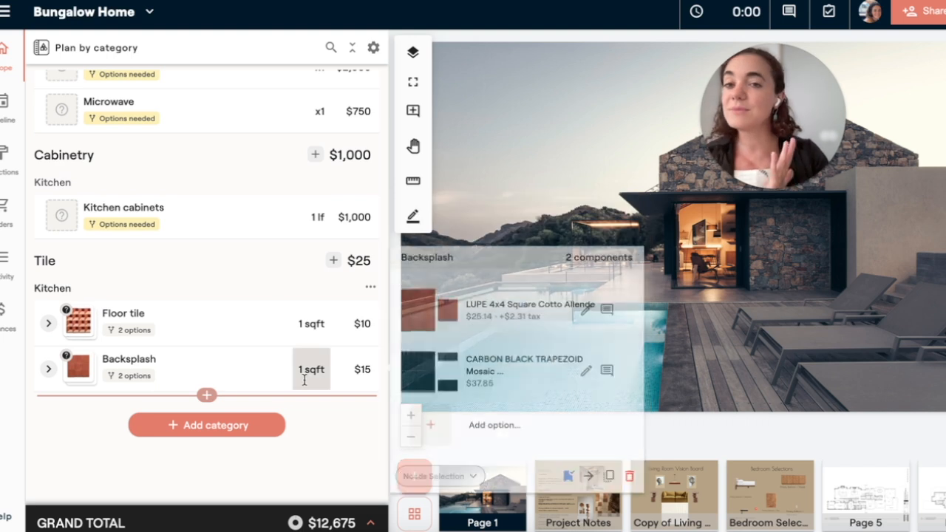
pyautogui.scroll(8, 303, 380)
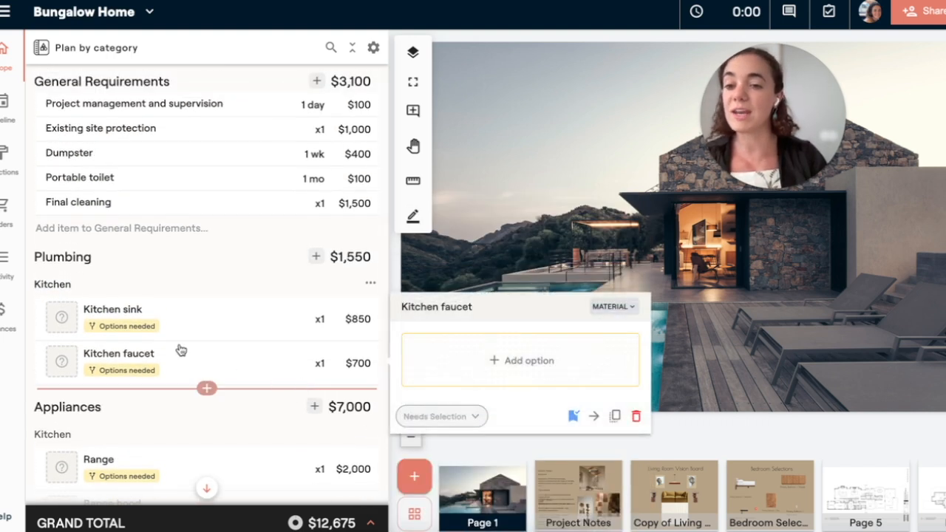